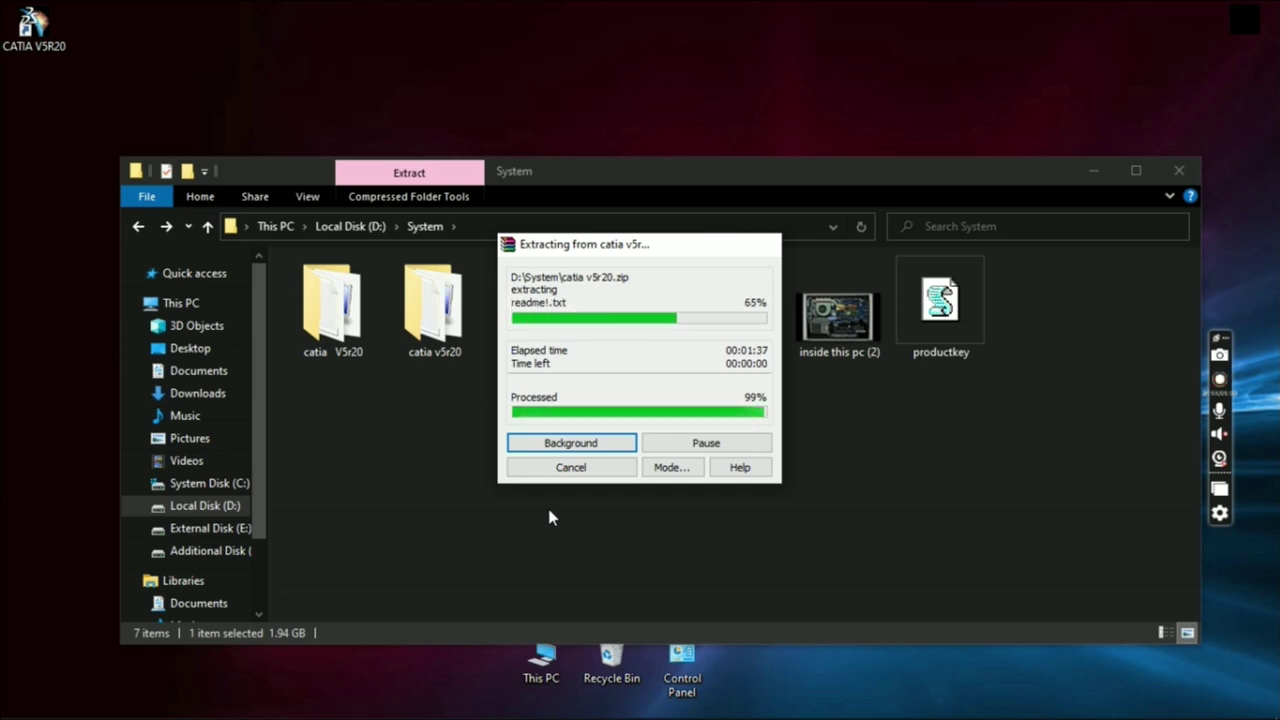
- Delete the duplicate catia V5R20 folder from the System folder on drive D
click(370, 355)
key(Delete)
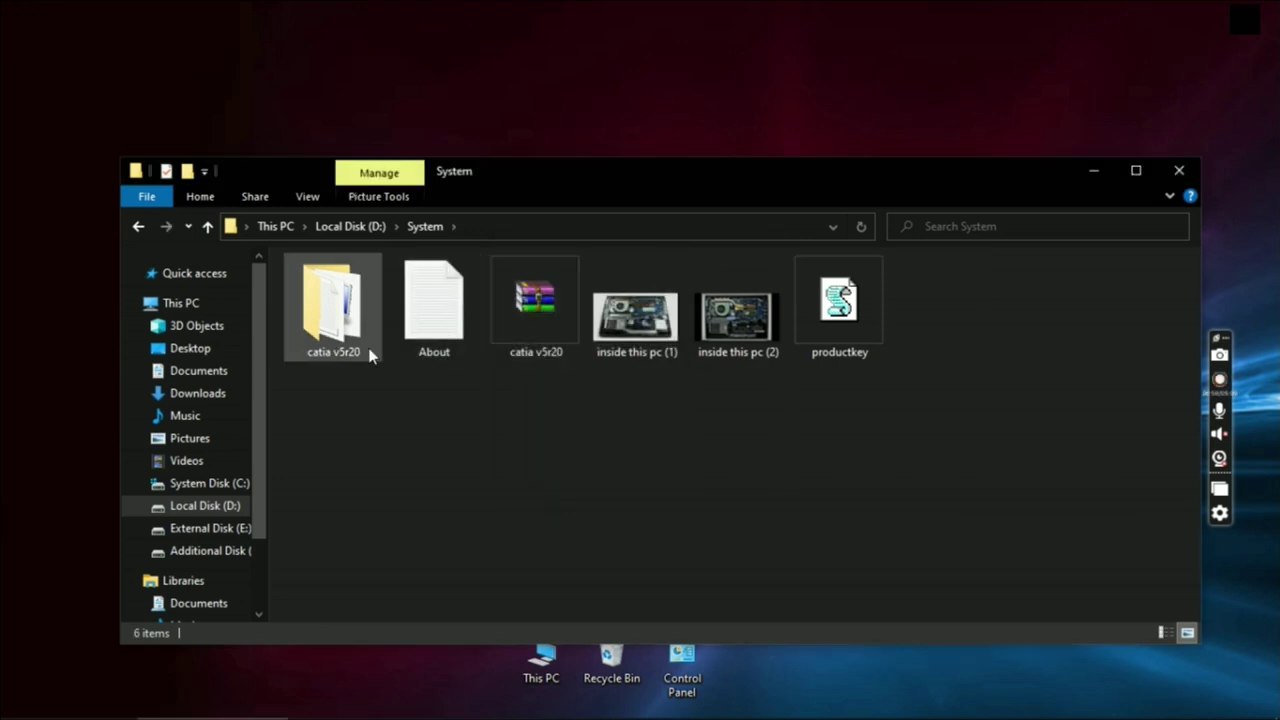
- Open the extracted catia v5r20 folder and launch the CATIA V5R20 setup program
double_click(370, 355)
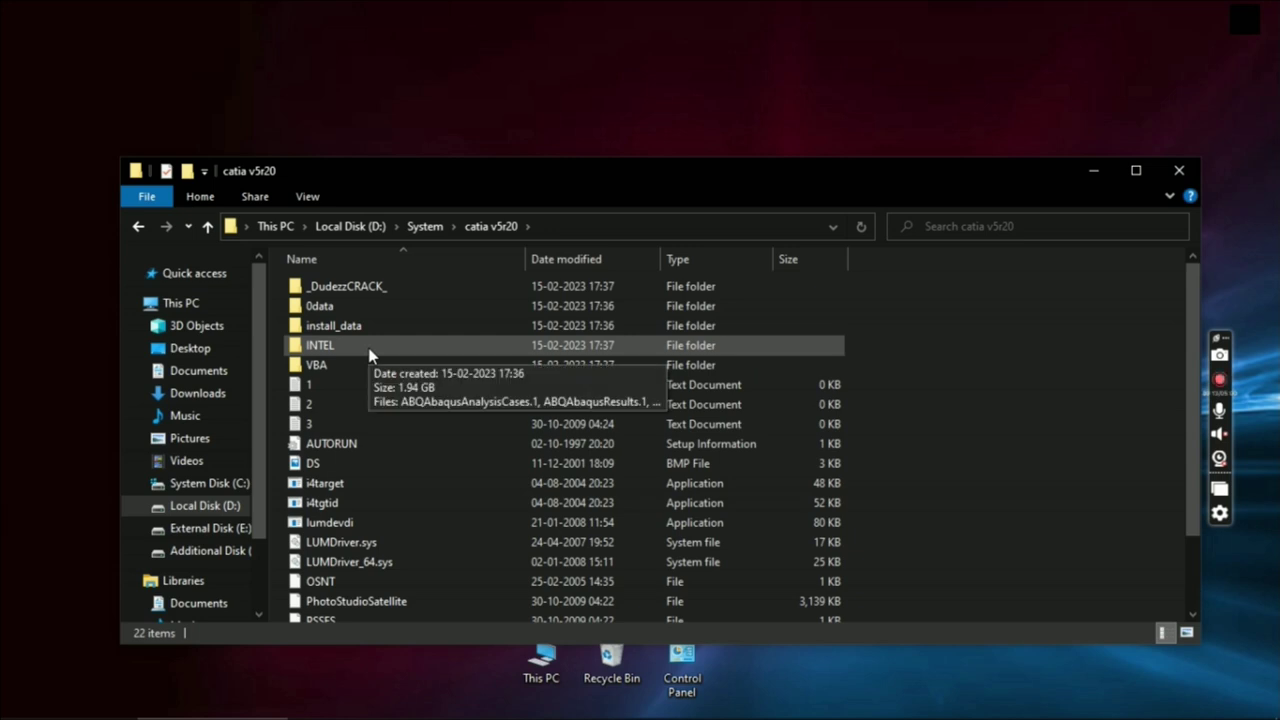
scroll(410, 440, down, 2)
double_click(318, 572)
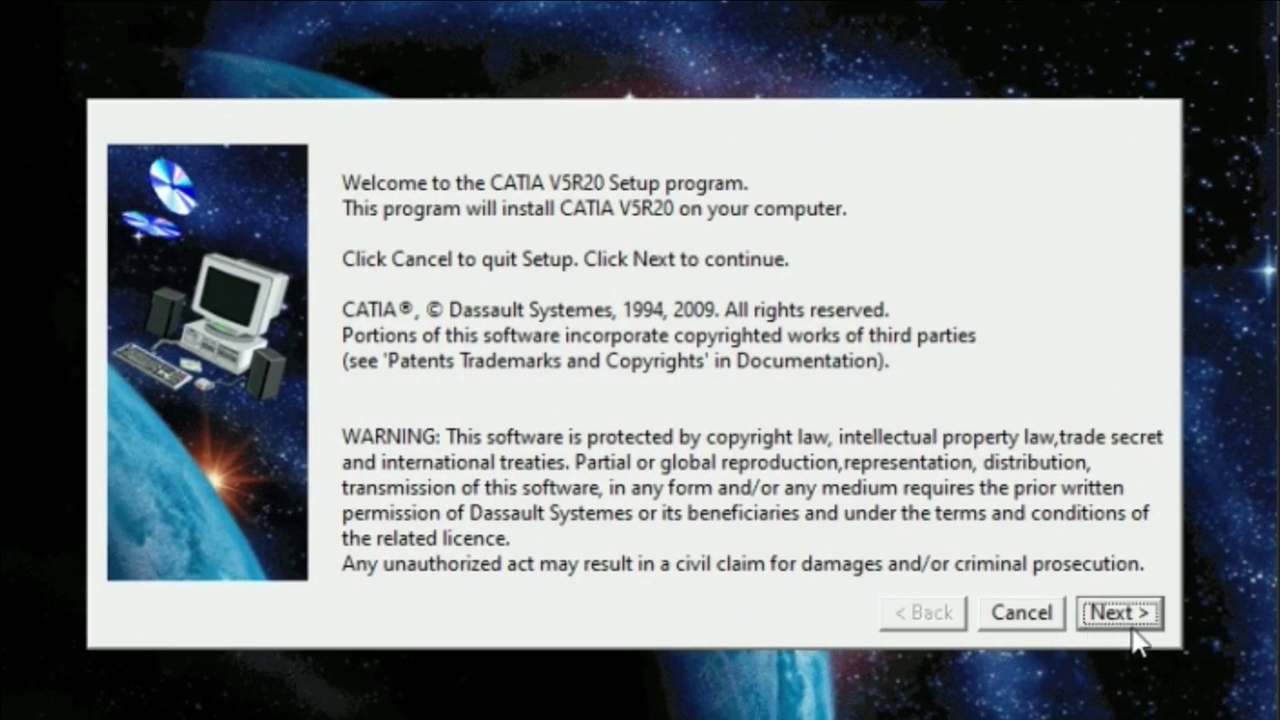
- Advance through setup, keeping the servers timeout at 60 minutes and leaving out the ENOVIA Vault Client
click(1136, 609)
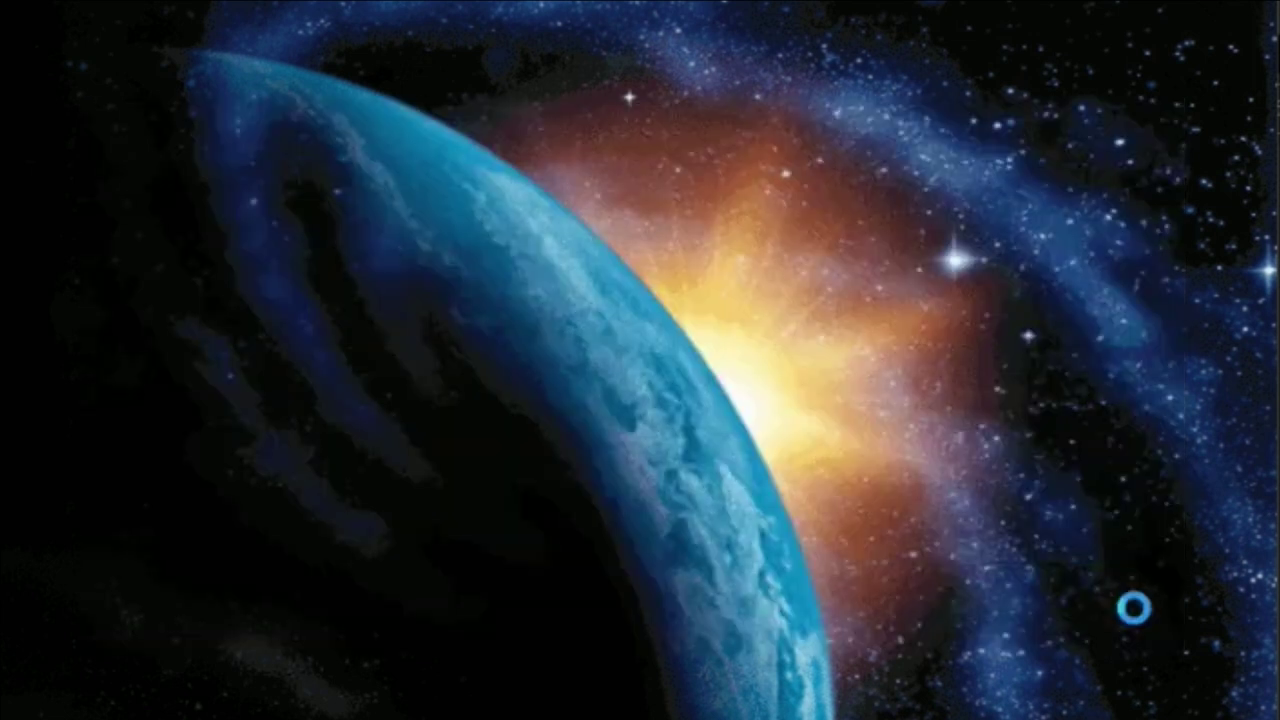
click(1136, 608)
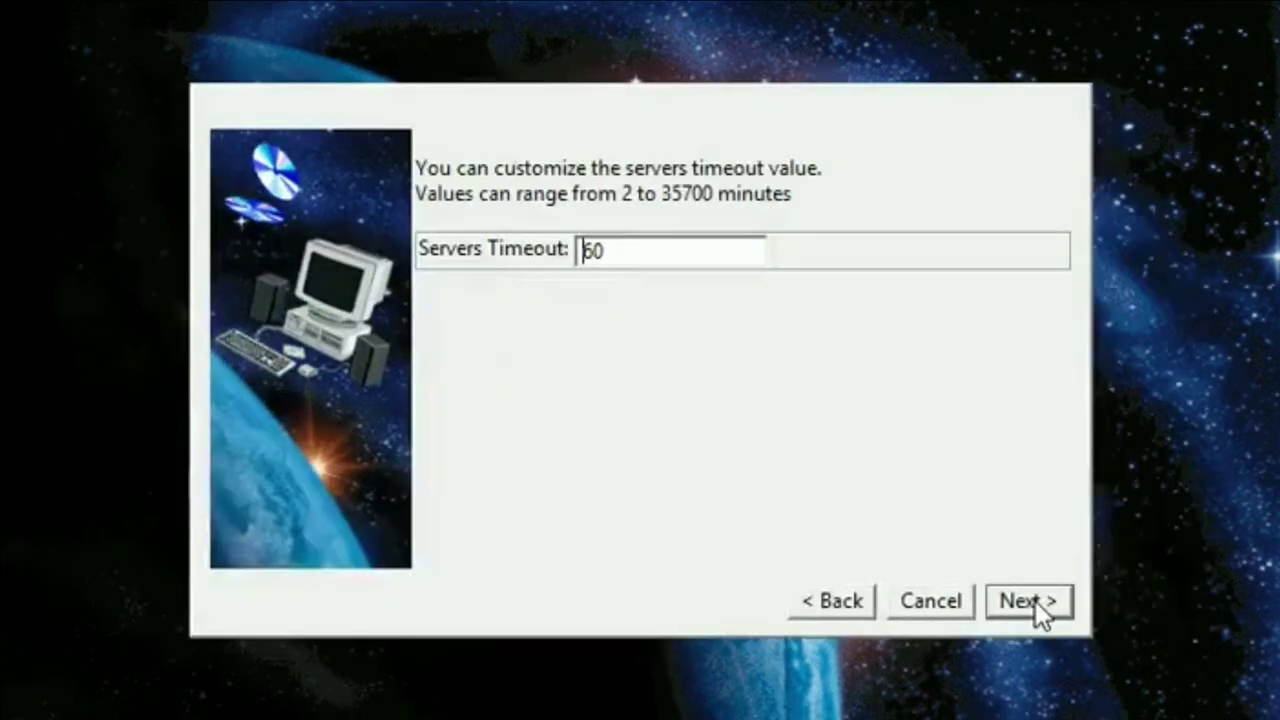
click(1035, 601)
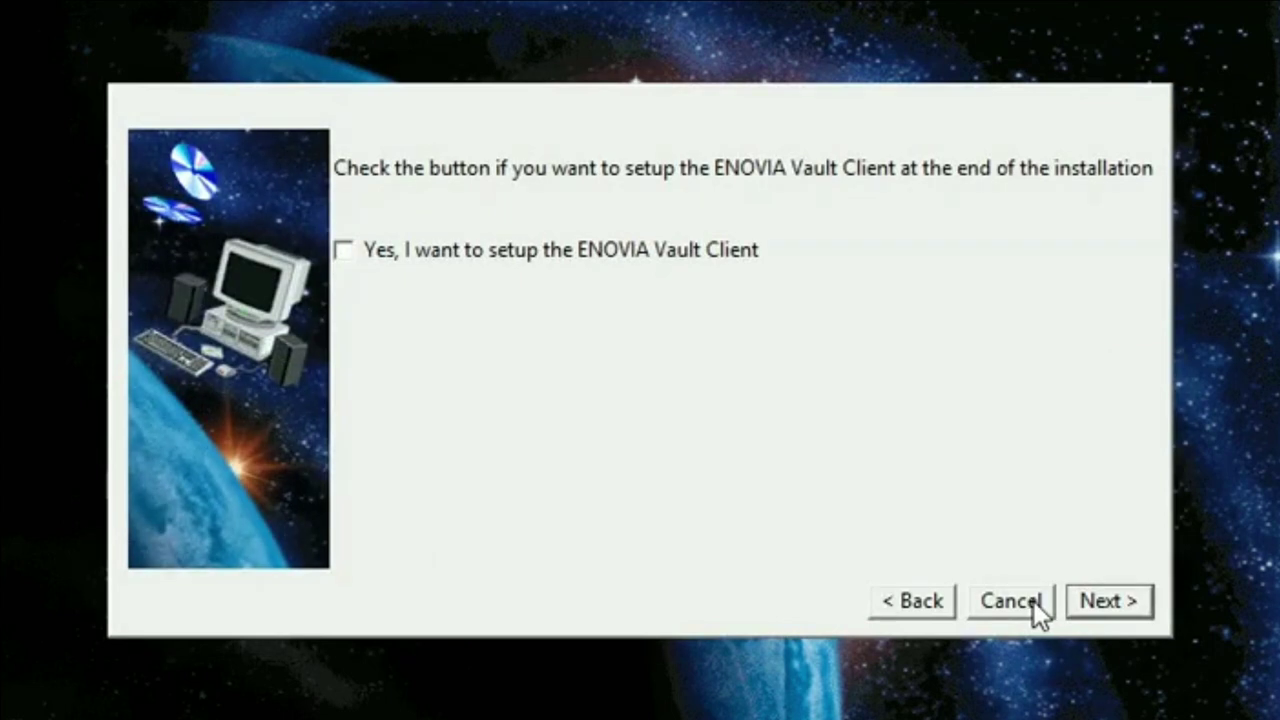
click(1108, 603)
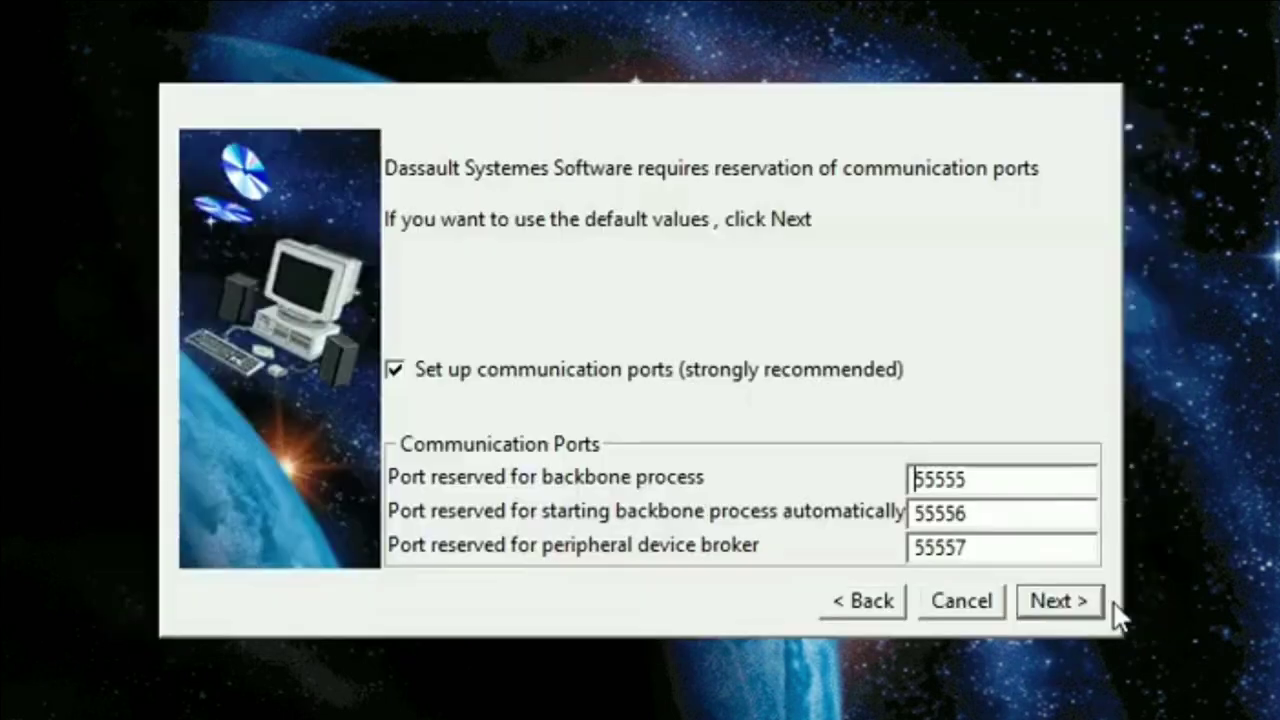
- Keep the default communication ports and shortcuts, leave out the online documentation, and start the installation
click(1062, 604)
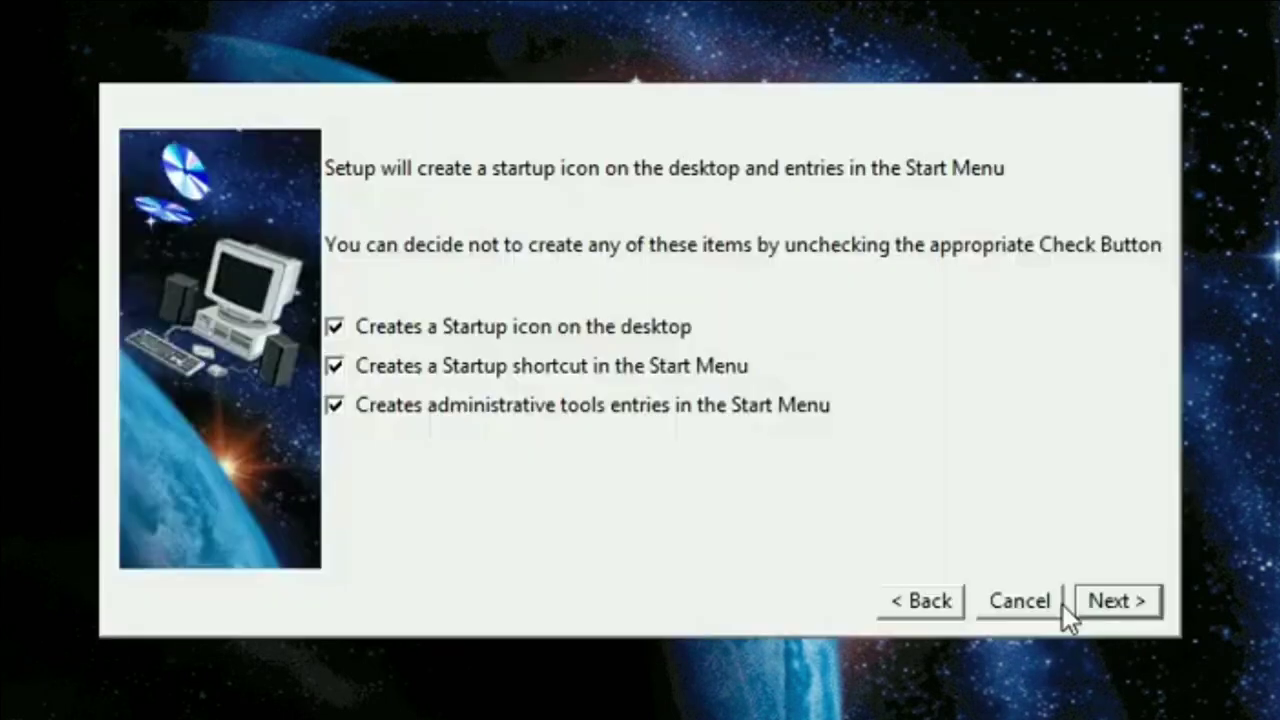
click(1128, 604)
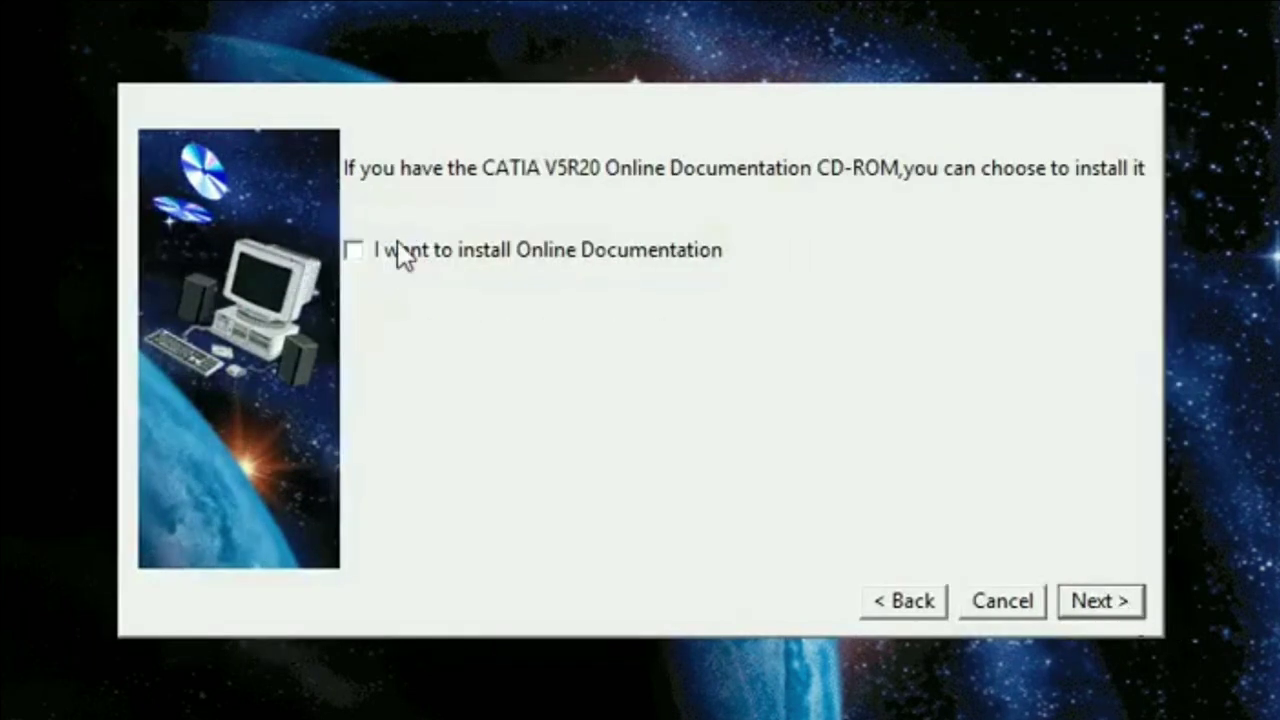
click(1100, 601)
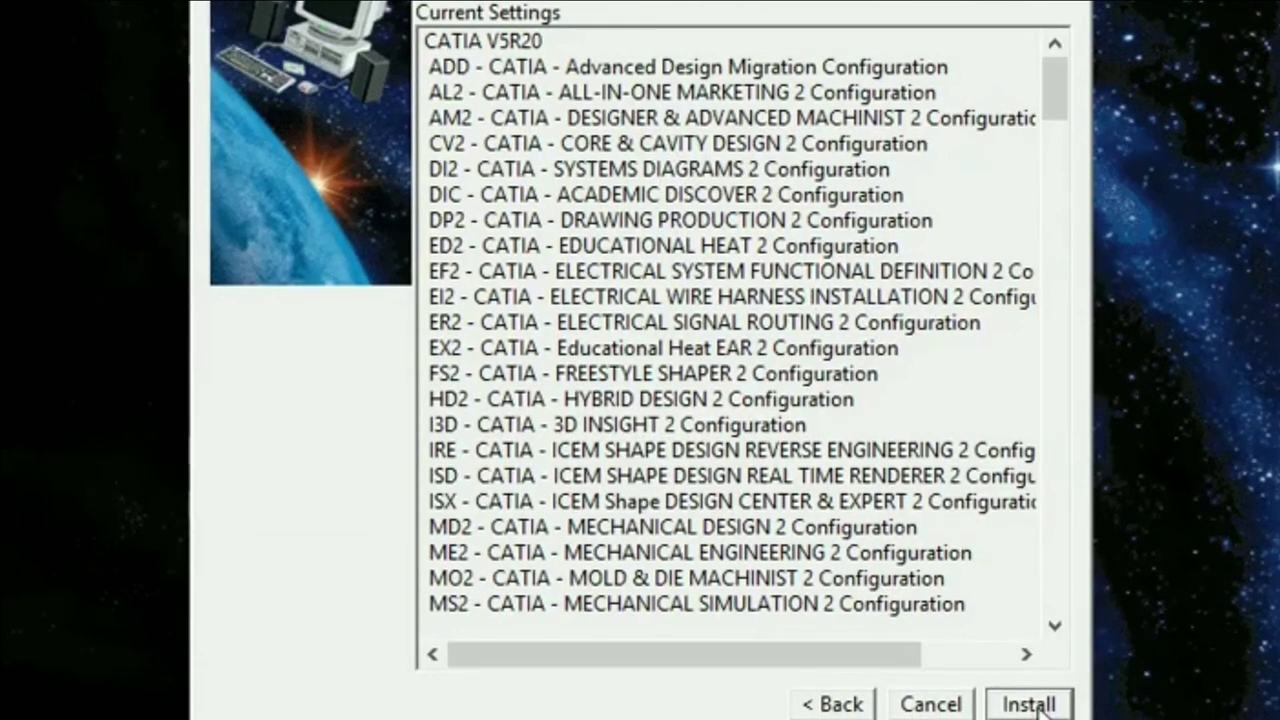
click(1039, 703)
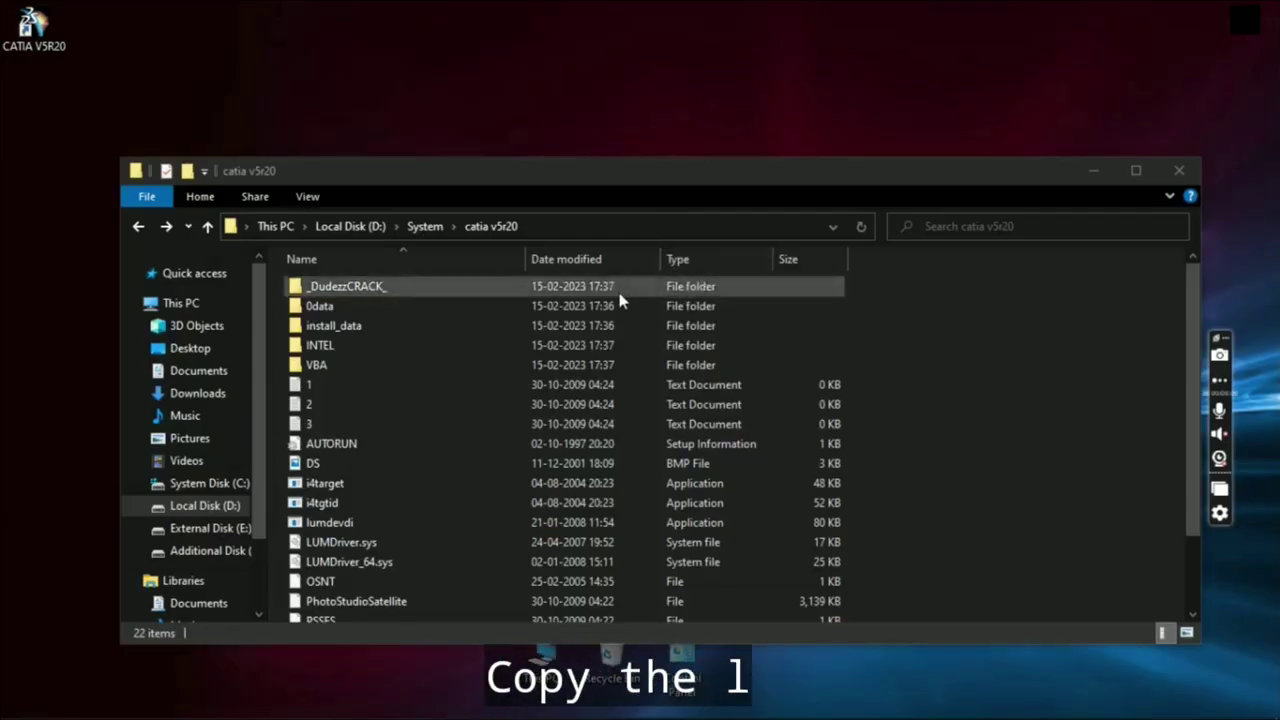
- Copy the JS0GROUP.dll file from the _DudezzCRACK_ folder
double_click(620, 290)
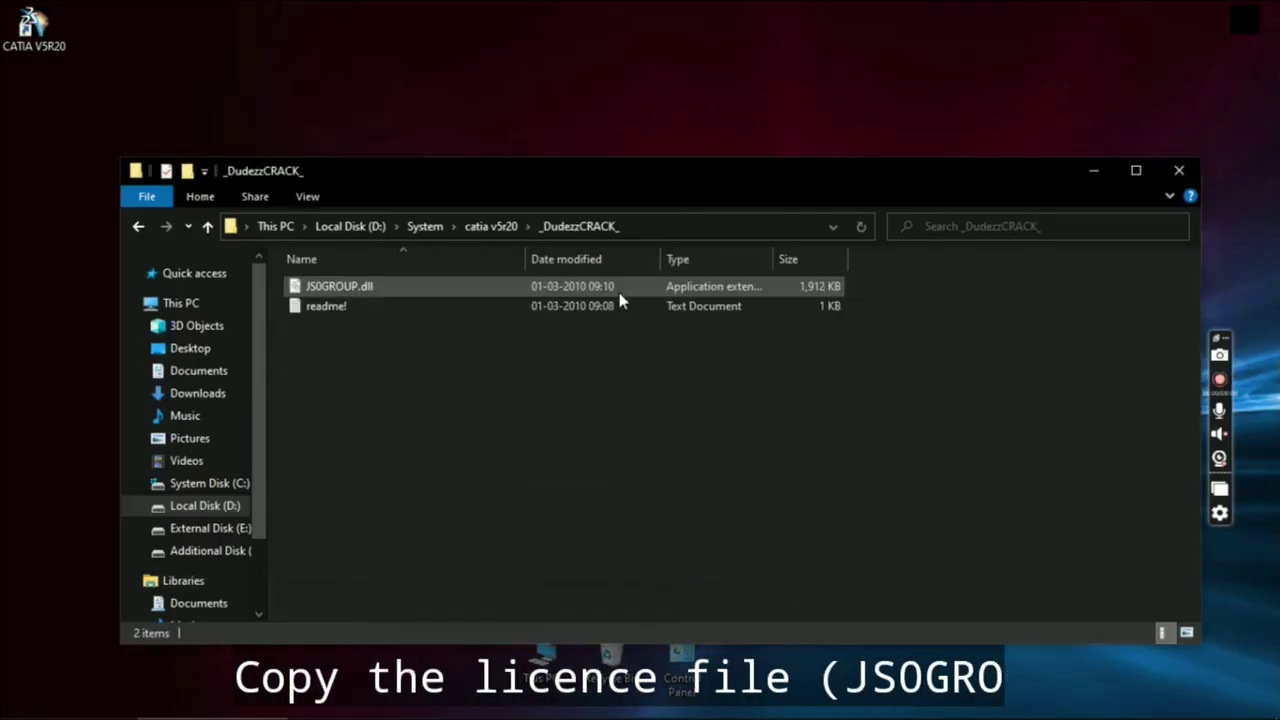
click(620, 290)
right_click(620, 292)
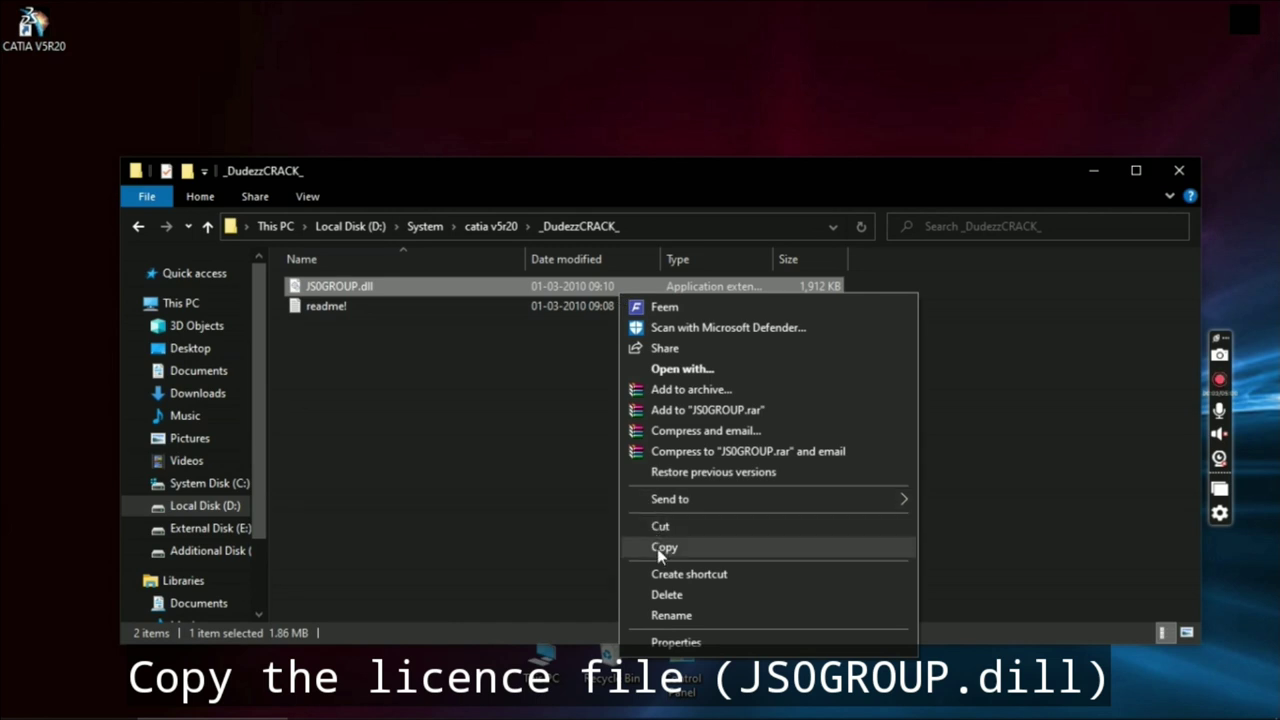
click(657, 547)
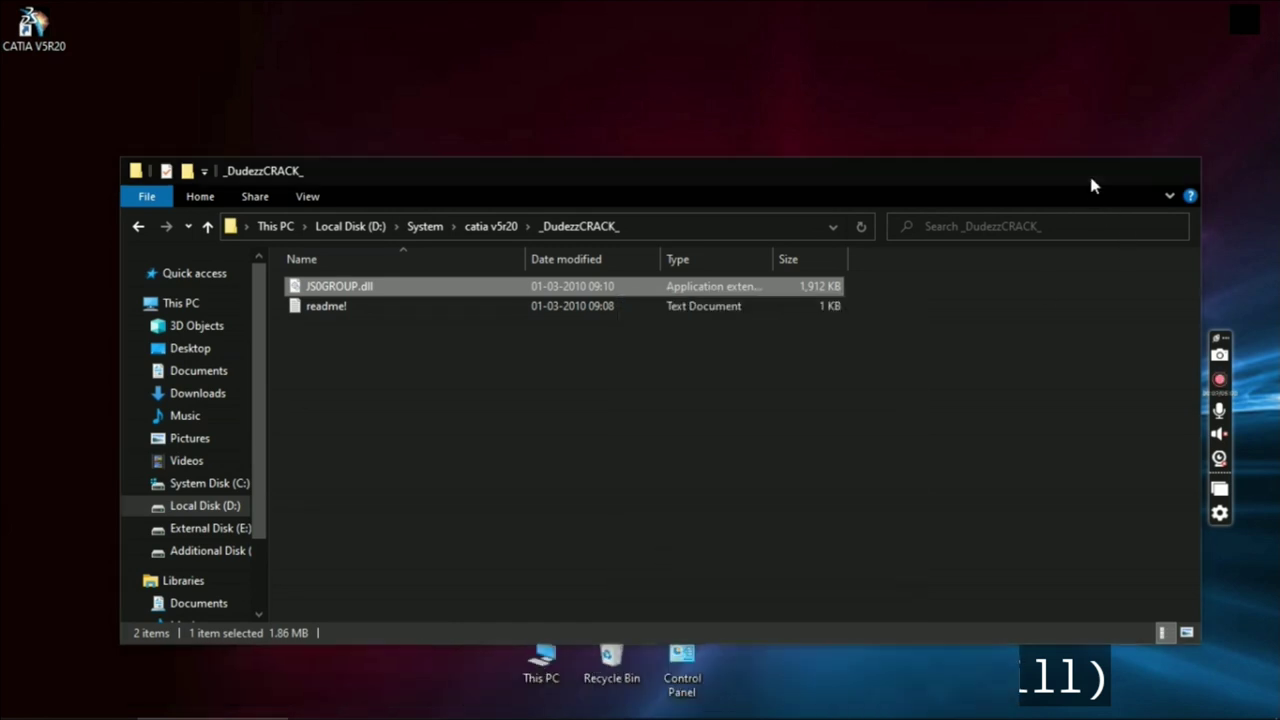
- Paste the copied DLL into the bin folder where the CATIA V5R20 shortcut points, replacing the existing file with administrator permission
click(1092, 171)
right_click(32, 28)
click(84, 53)
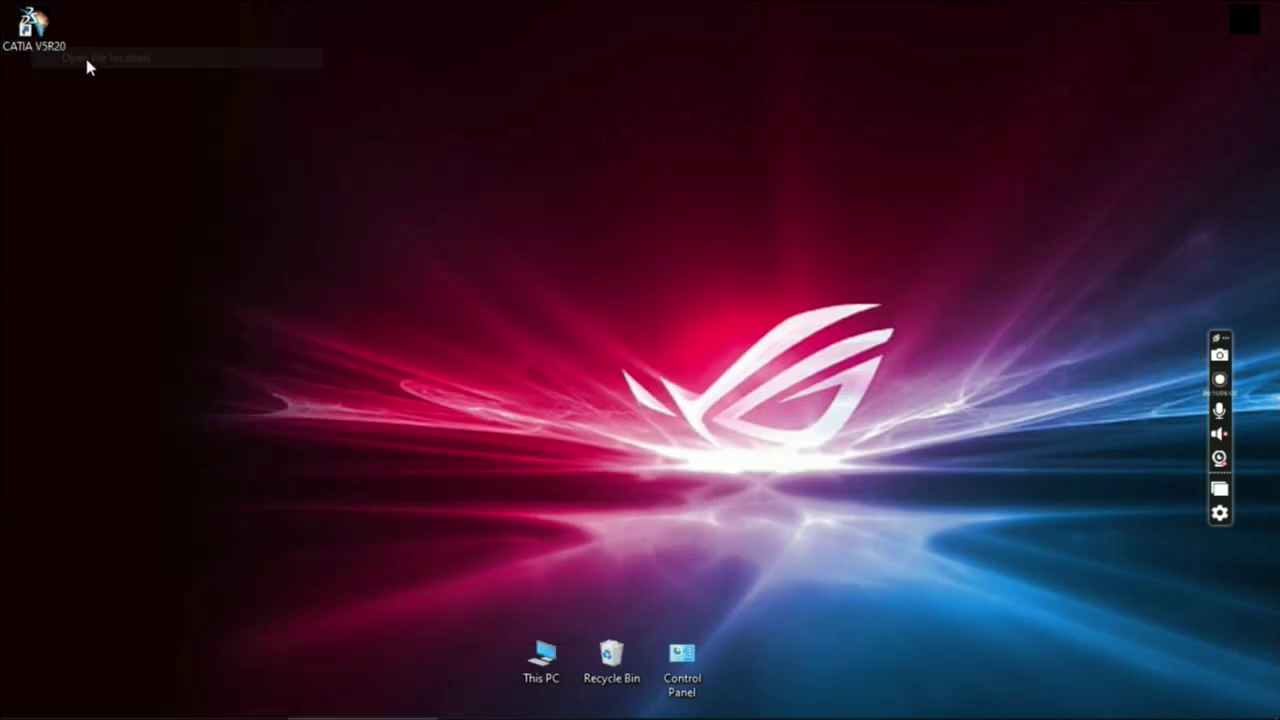
right_click(1060, 416)
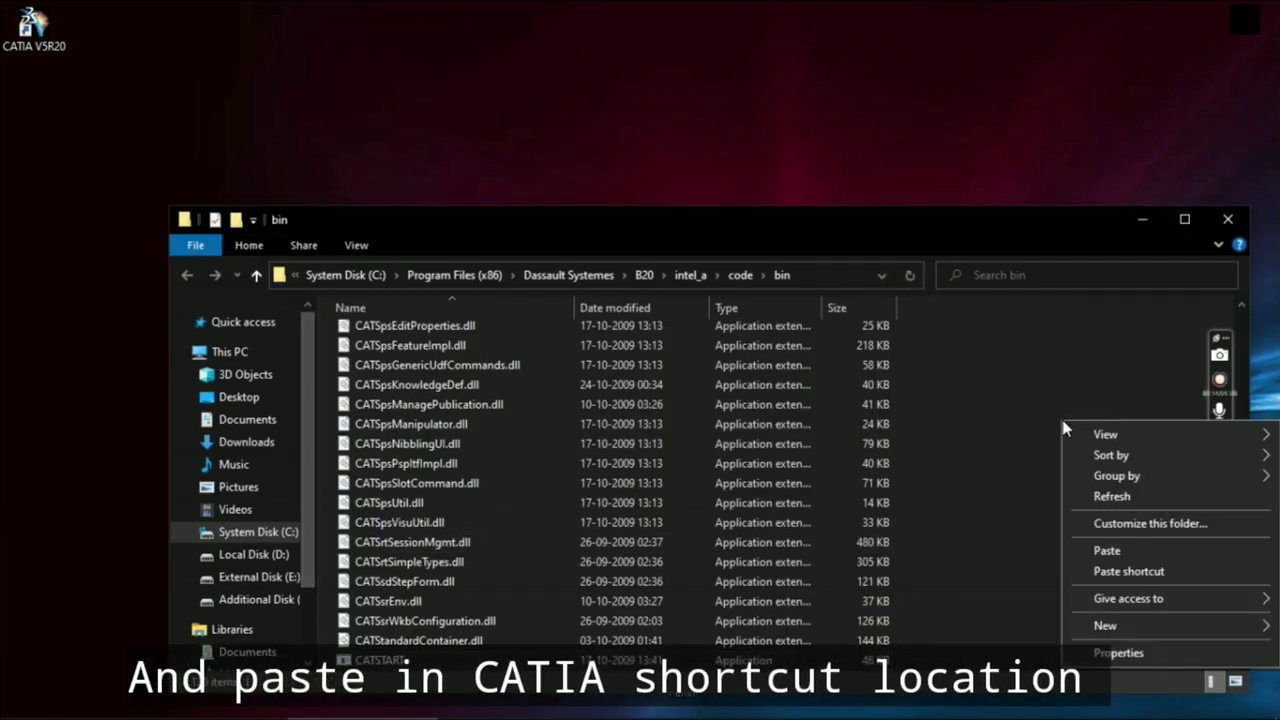
click(1107, 550)
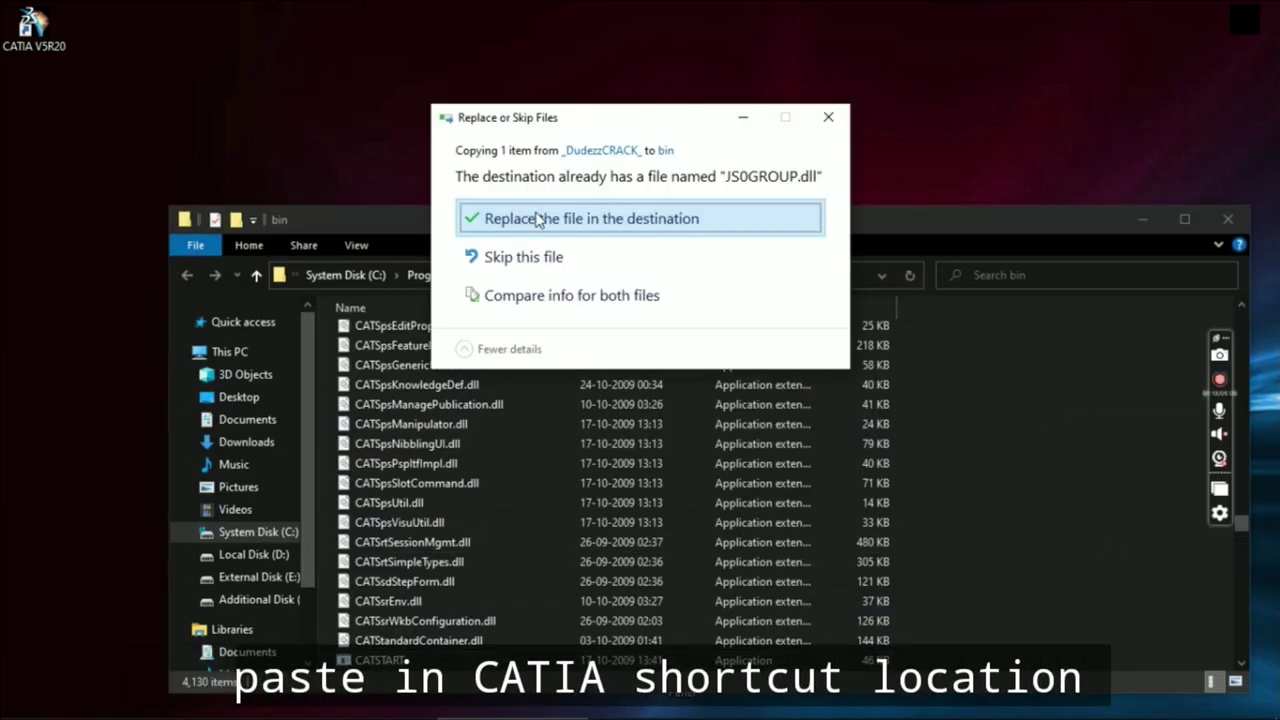
click(543, 216)
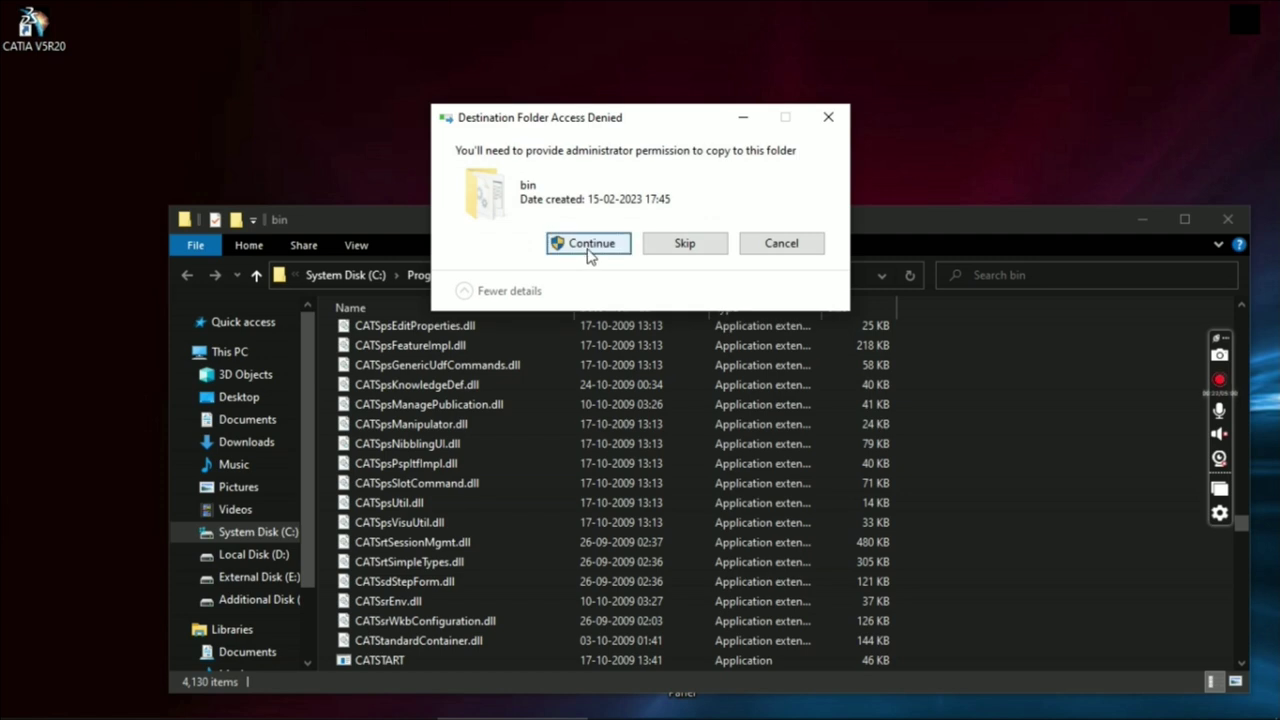
click(589, 249)
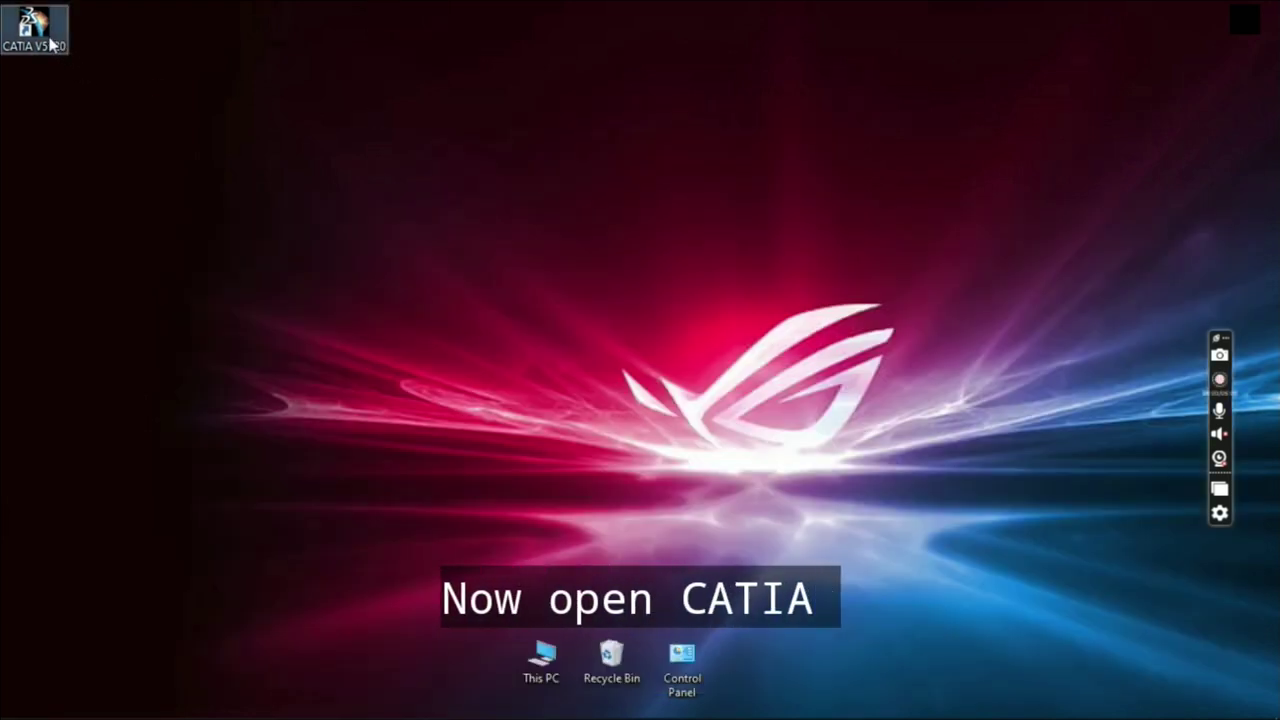
- Launch CATIA V5R20 and add a new part to Product1 in the Part Design workbench
double_click(50, 42)
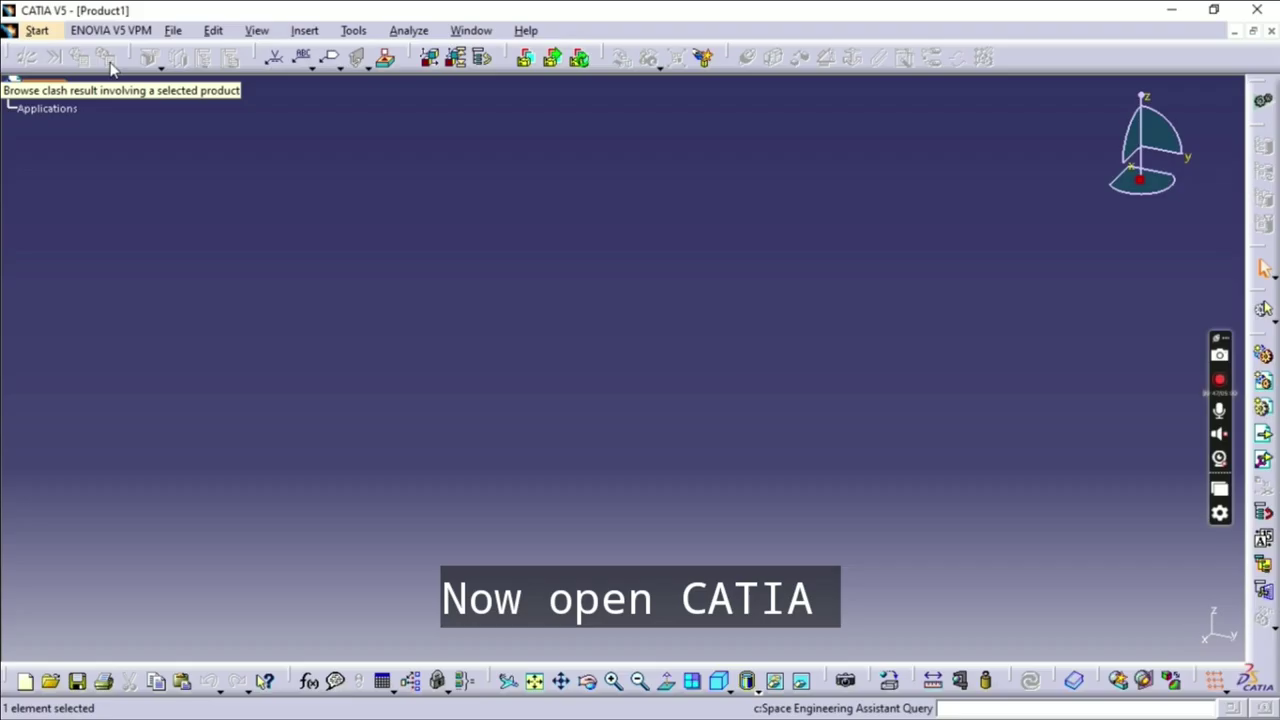
click(37, 30)
mouse_move(231, 80)
click(308, 75)
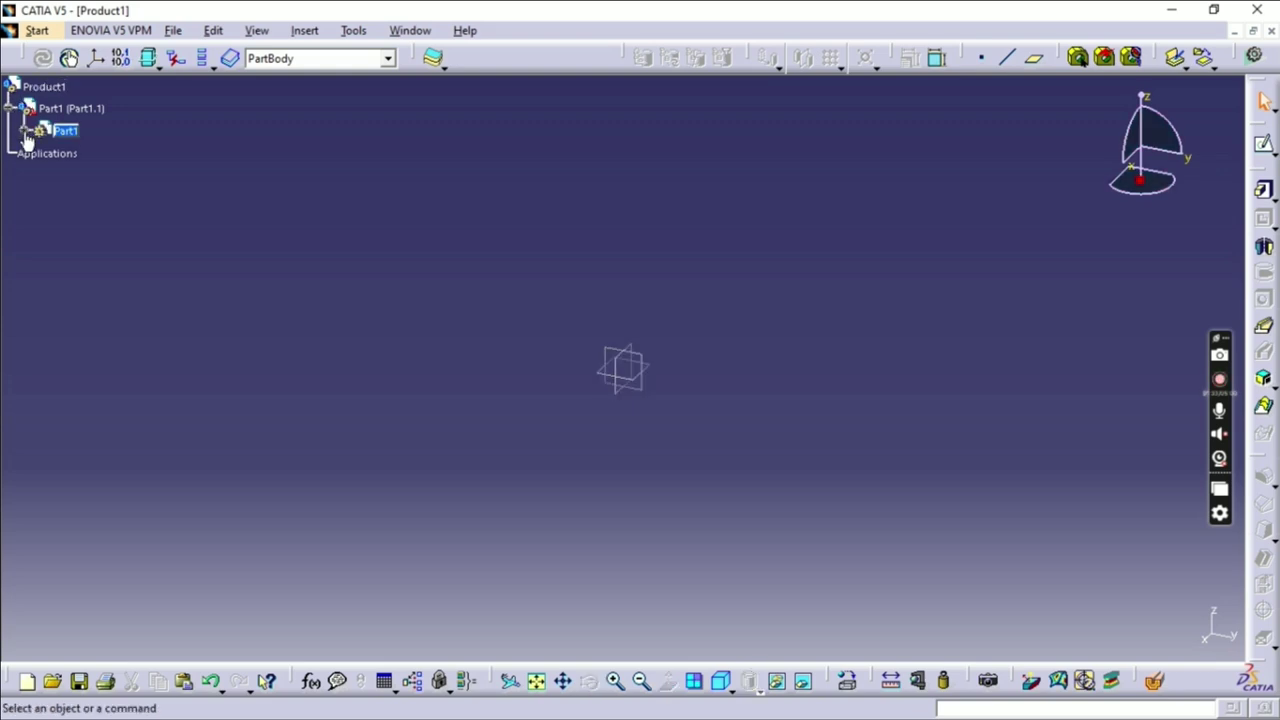
- Sketch a rectangle about 70 by 60 mm around the origin on the part's xy plane
click(24, 133)
click(88, 153)
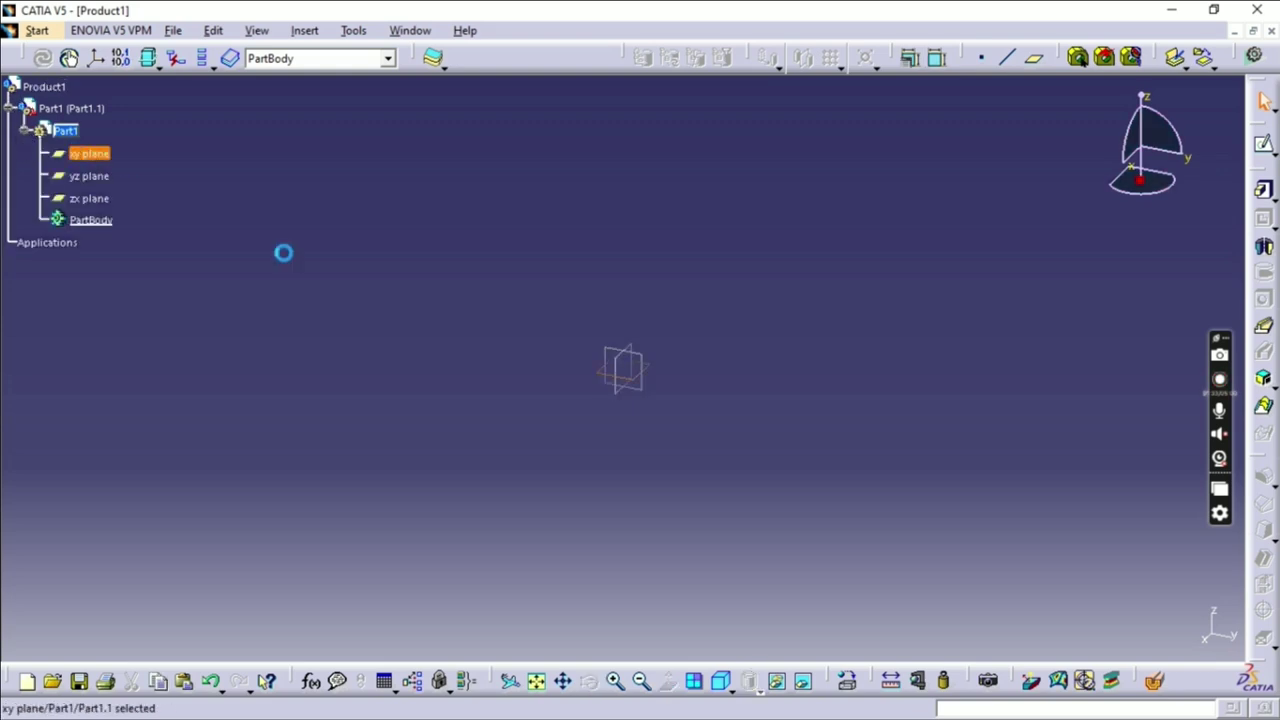
click(1263, 247)
click(1264, 433)
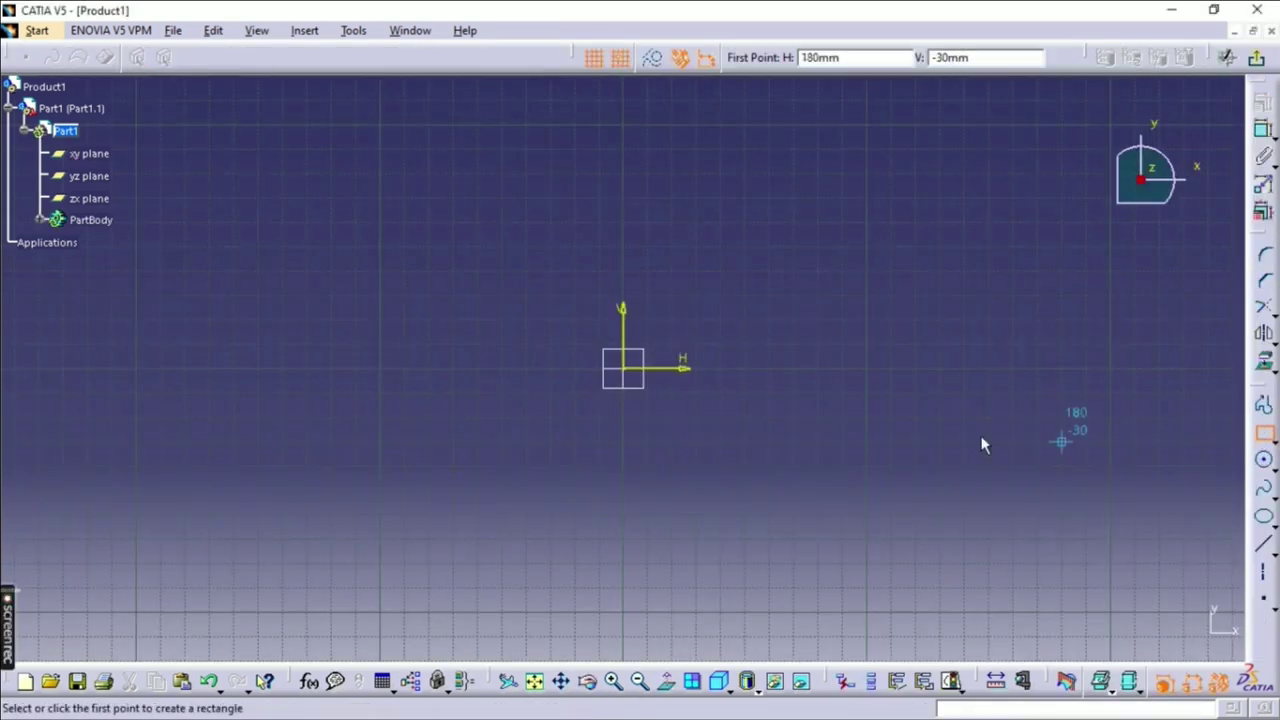
click(549, 295)
click(721, 441)
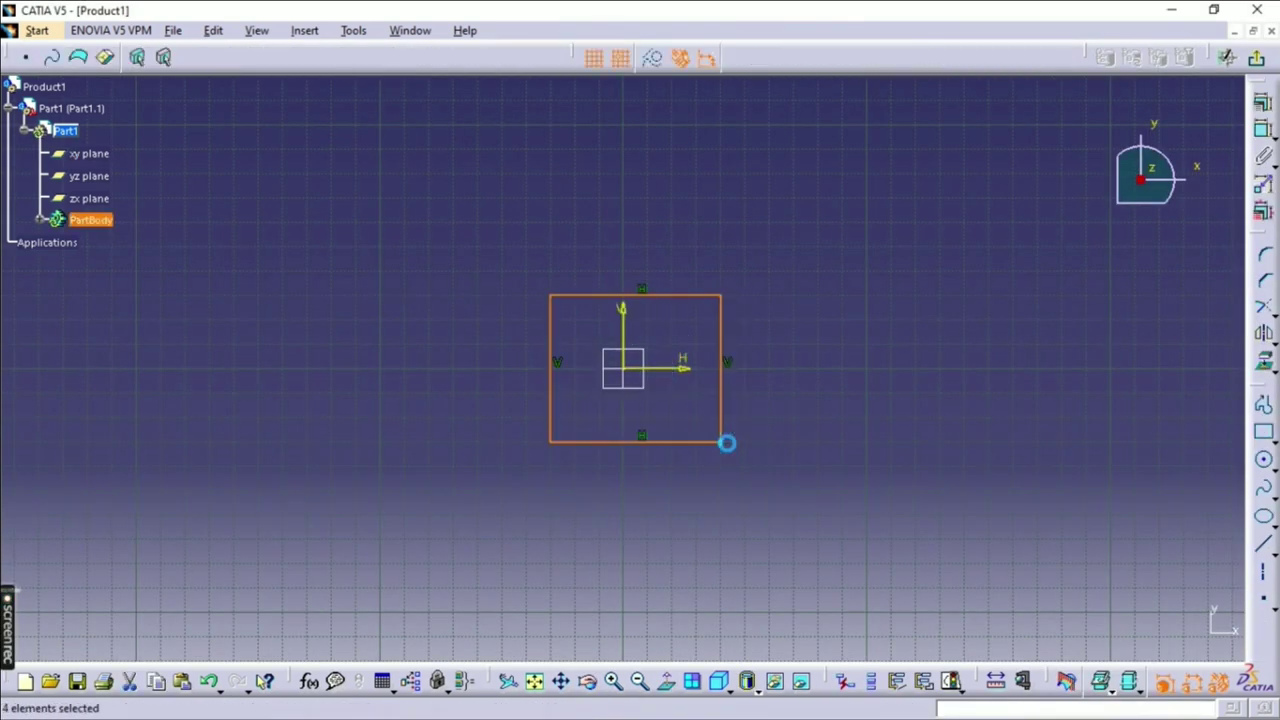
- Dimension the rectangle's width above its upper edge and its height beside its right edge
click(1263, 133)
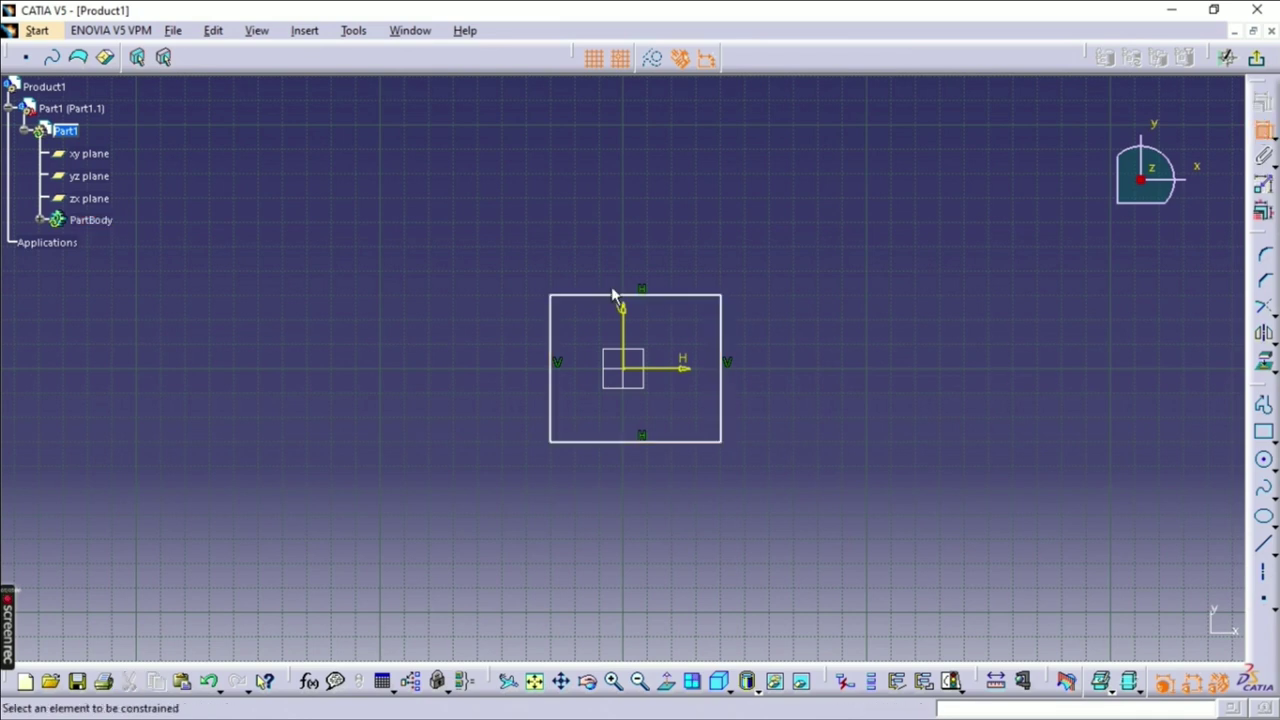
click(671, 296)
click(638, 214)
click(733, 392)
click(800, 386)
- Dimension the upper edge's offset from the horizontal axis and the right edge's offset from the vertical axis
click(680, 298)
click(665, 368)
click(493, 333)
click(623, 328)
click(733, 338)
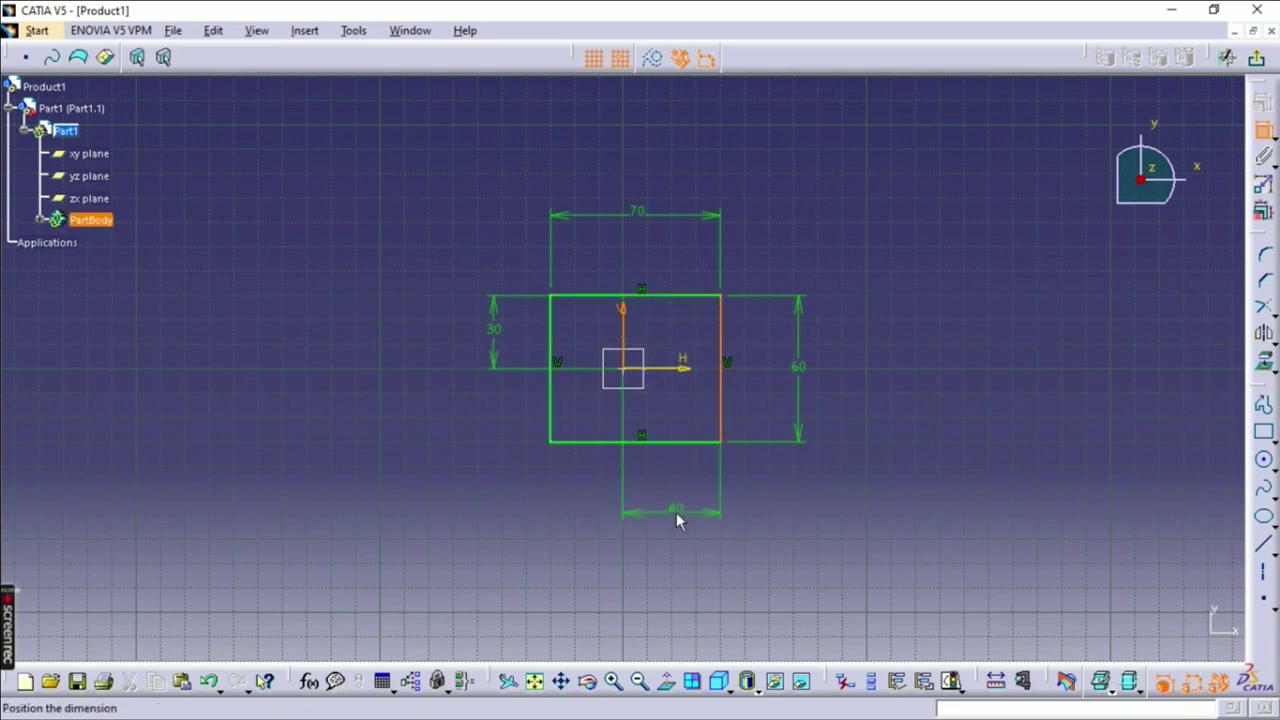
click(676, 512)
- Set both the width and the height of the rectangle to 45 mm
double_click(638, 213)
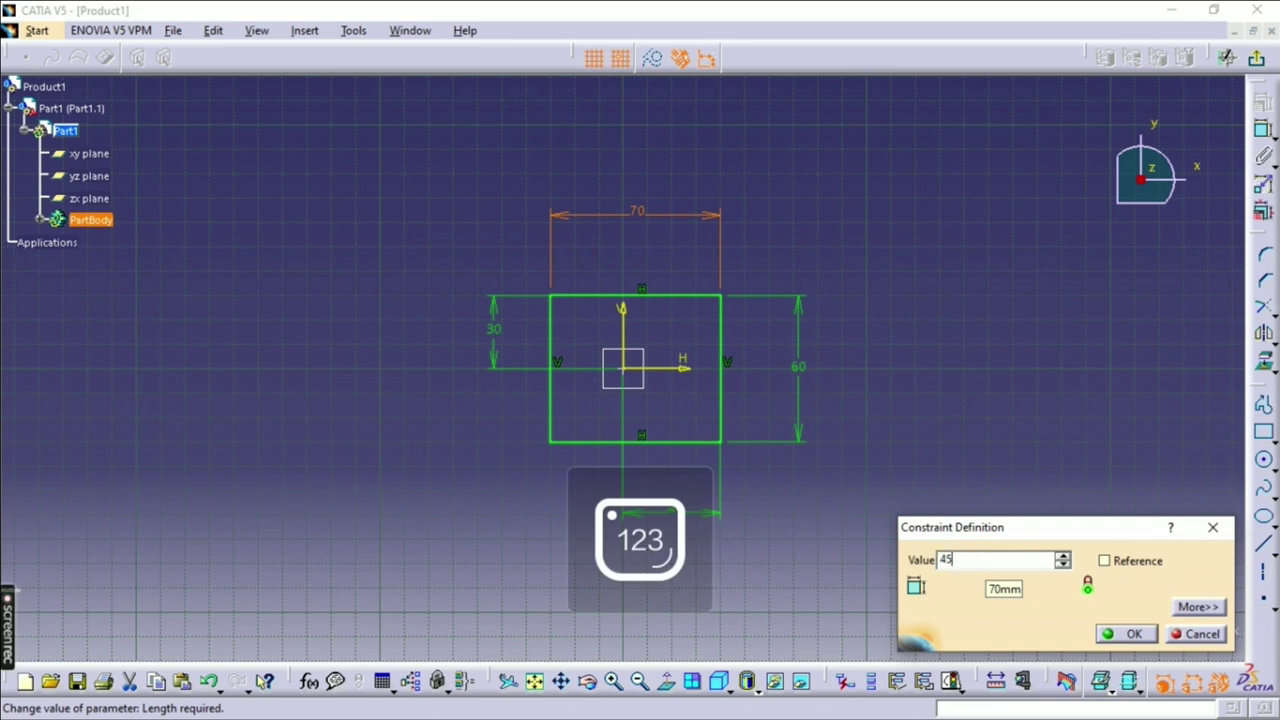
key(Return)
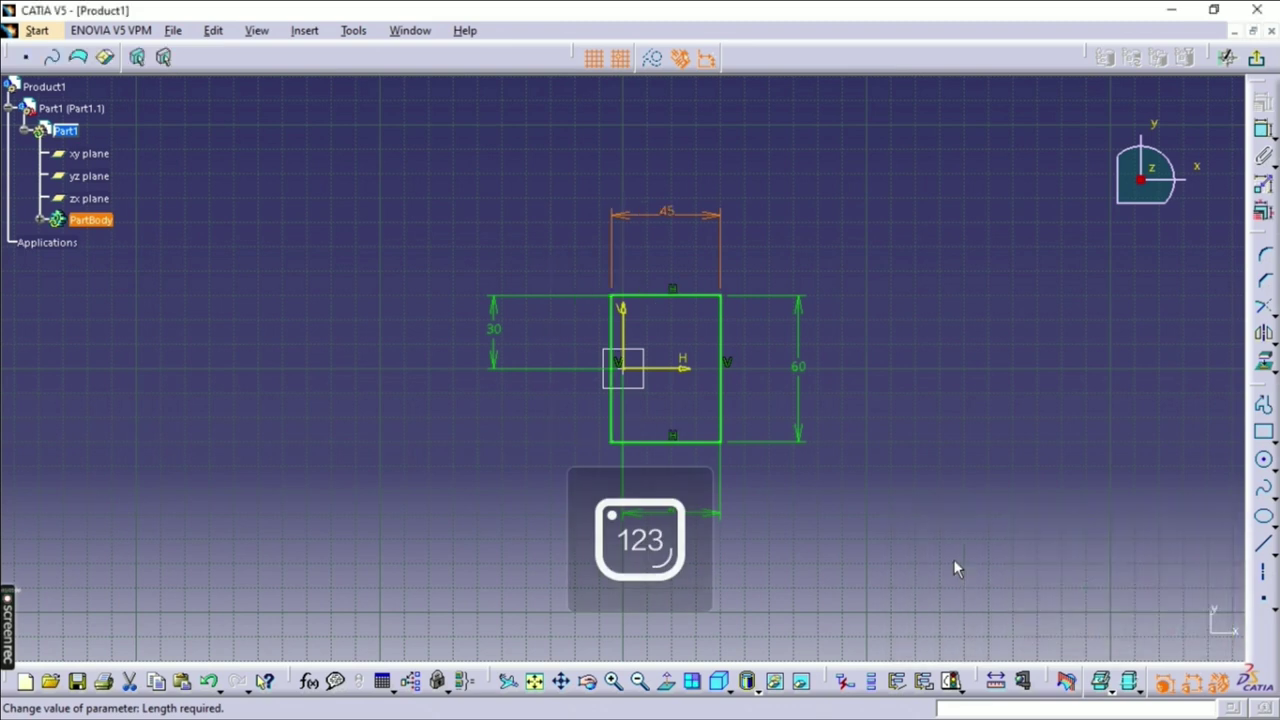
double_click(799, 369)
text(4)
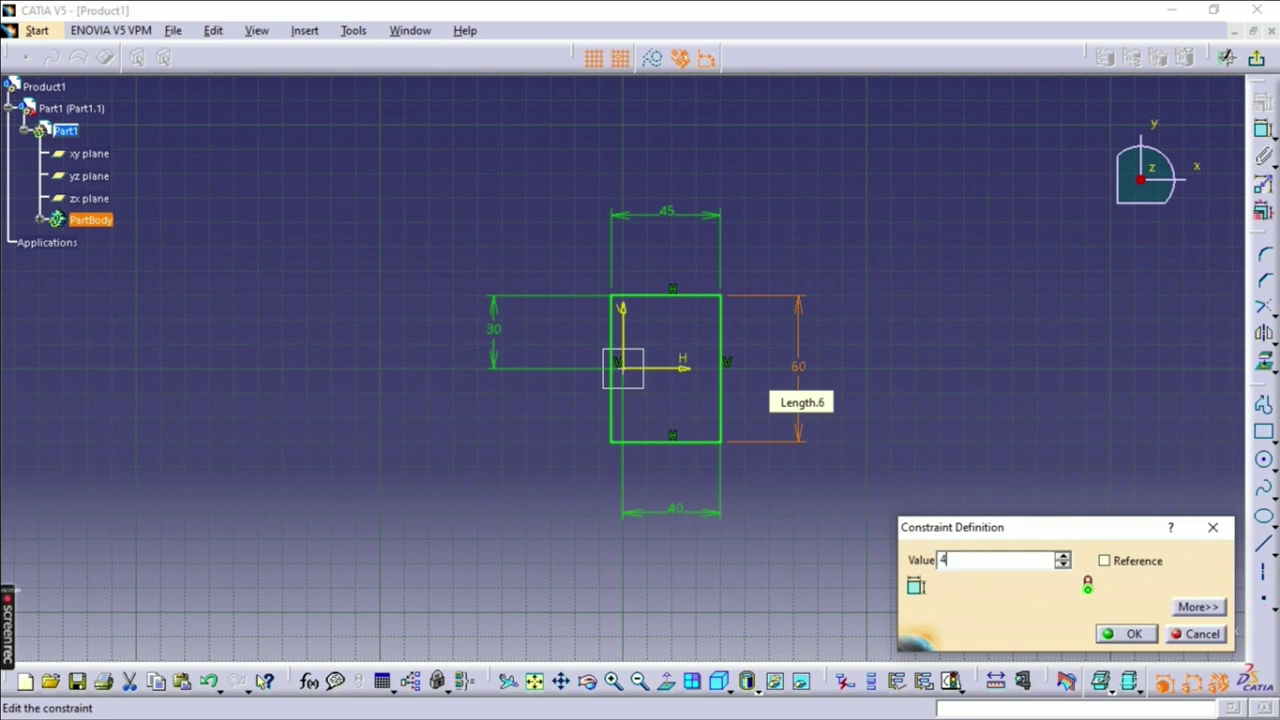
text(5)
key(Return)
- Centre the square on the origin by setting both of its axis offsets to 22.5 mm
double_click(492, 334)
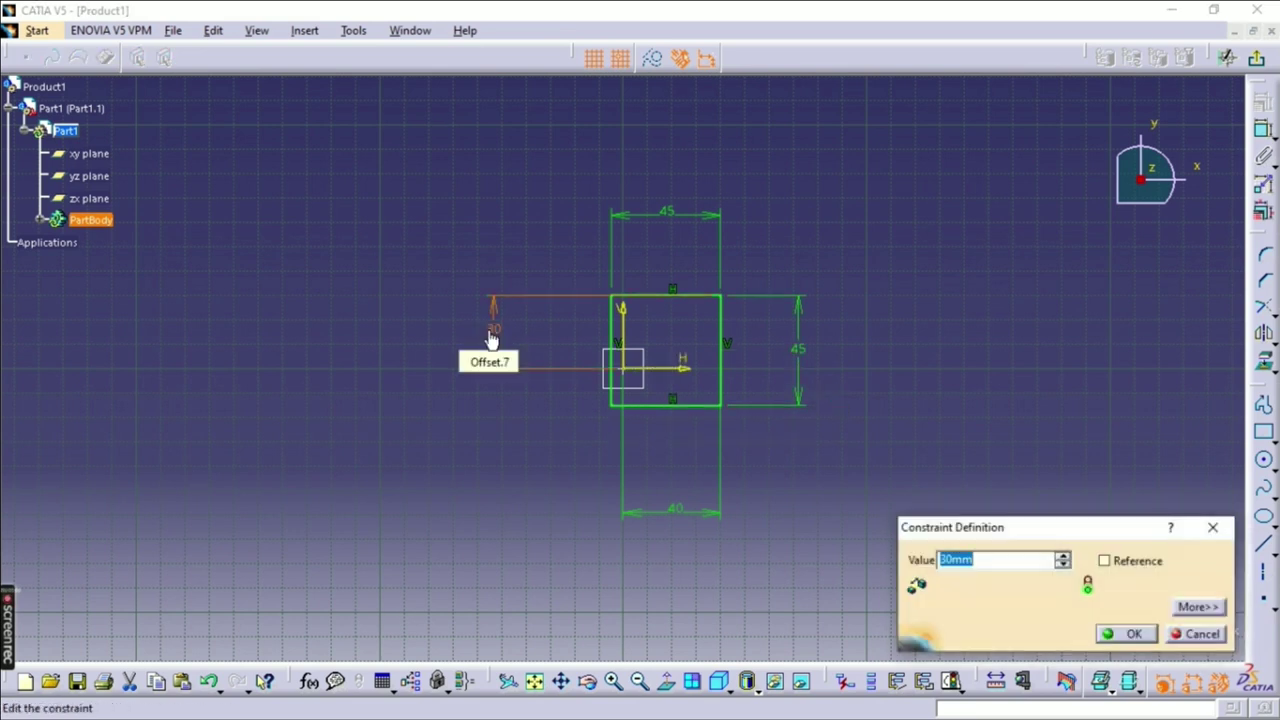
text(22.5)
key(Return)
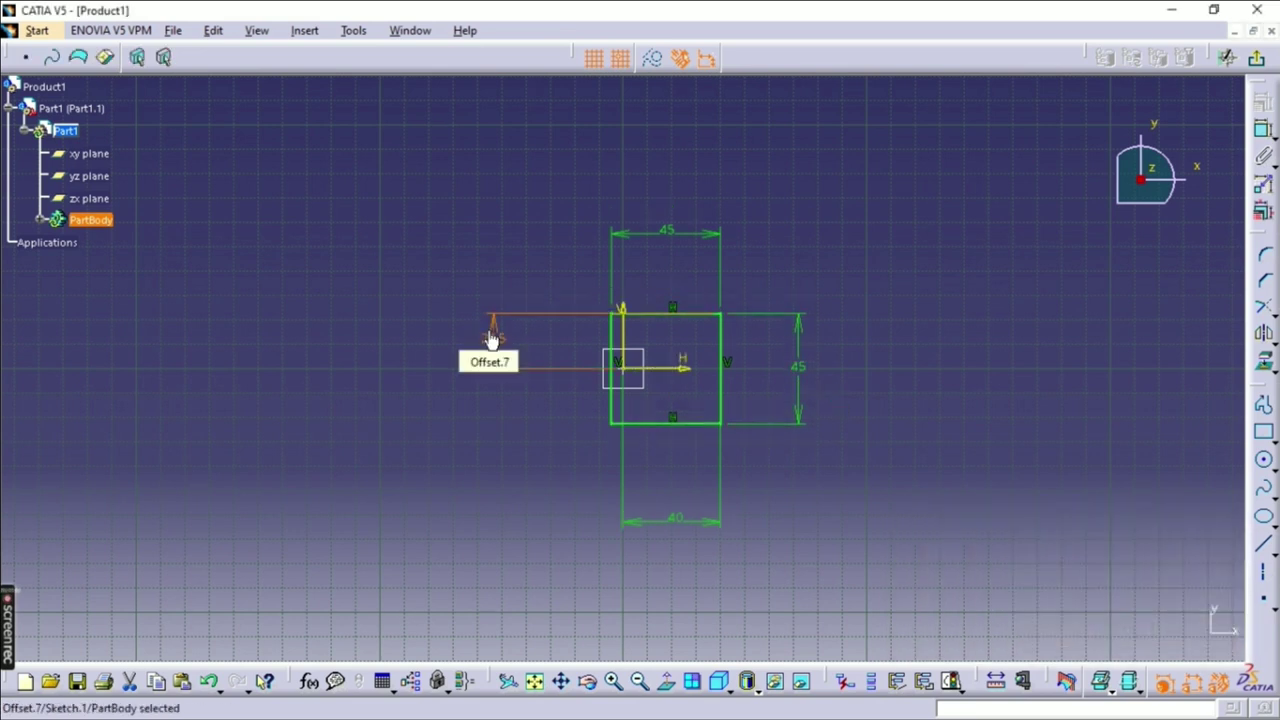
double_click(687, 522)
text(2)
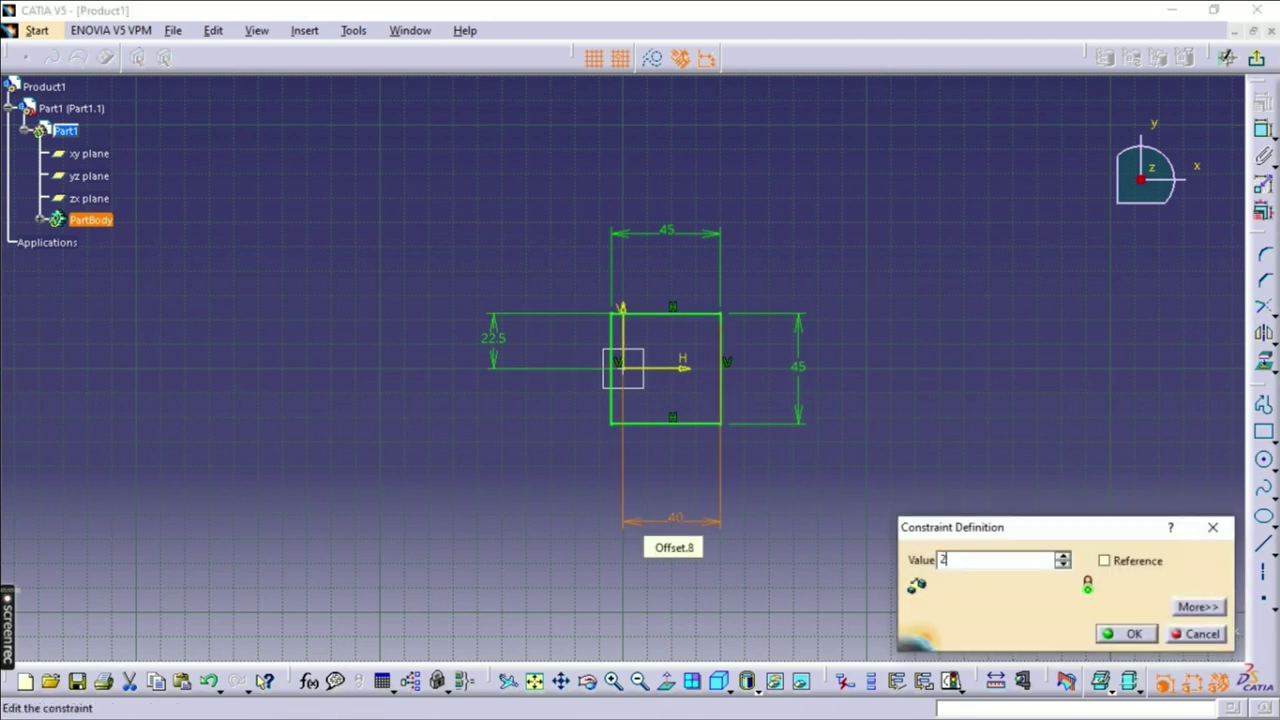
text(2.5mm)
key(Return)
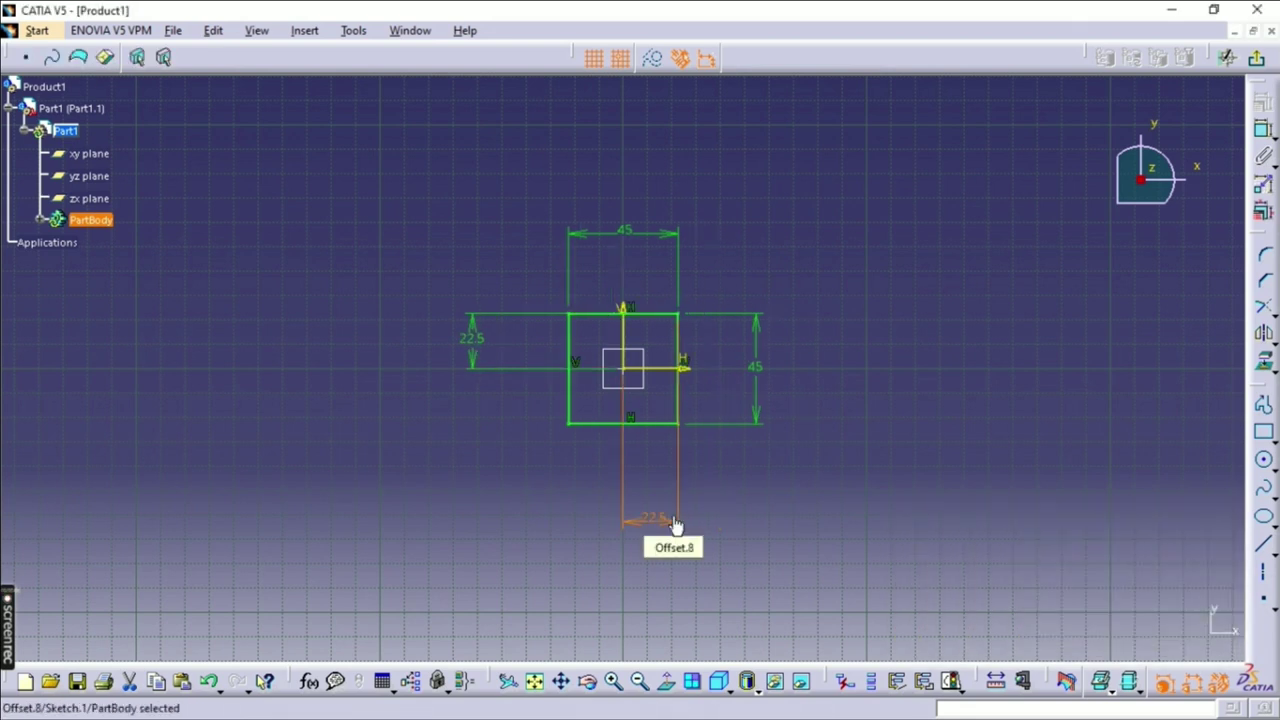
- Finish the square sketch and pad it to a length of 7.5 mm
click(1256, 57)
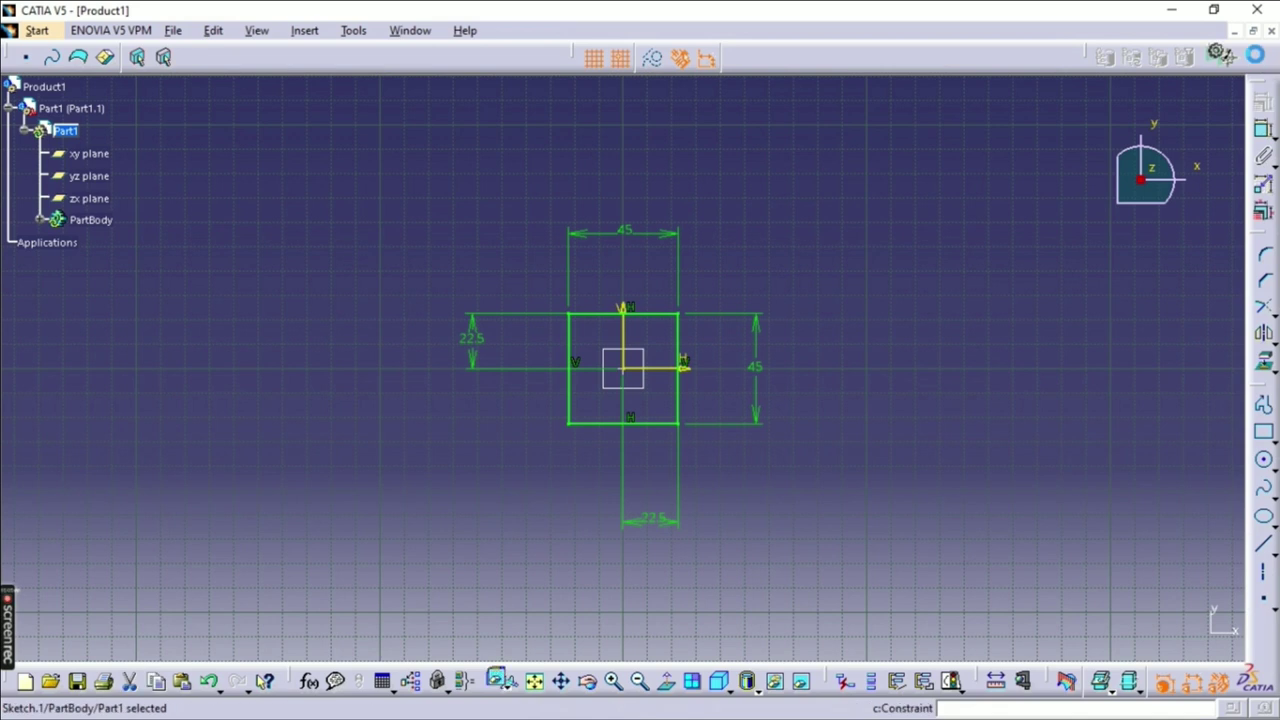
click(1264, 190)
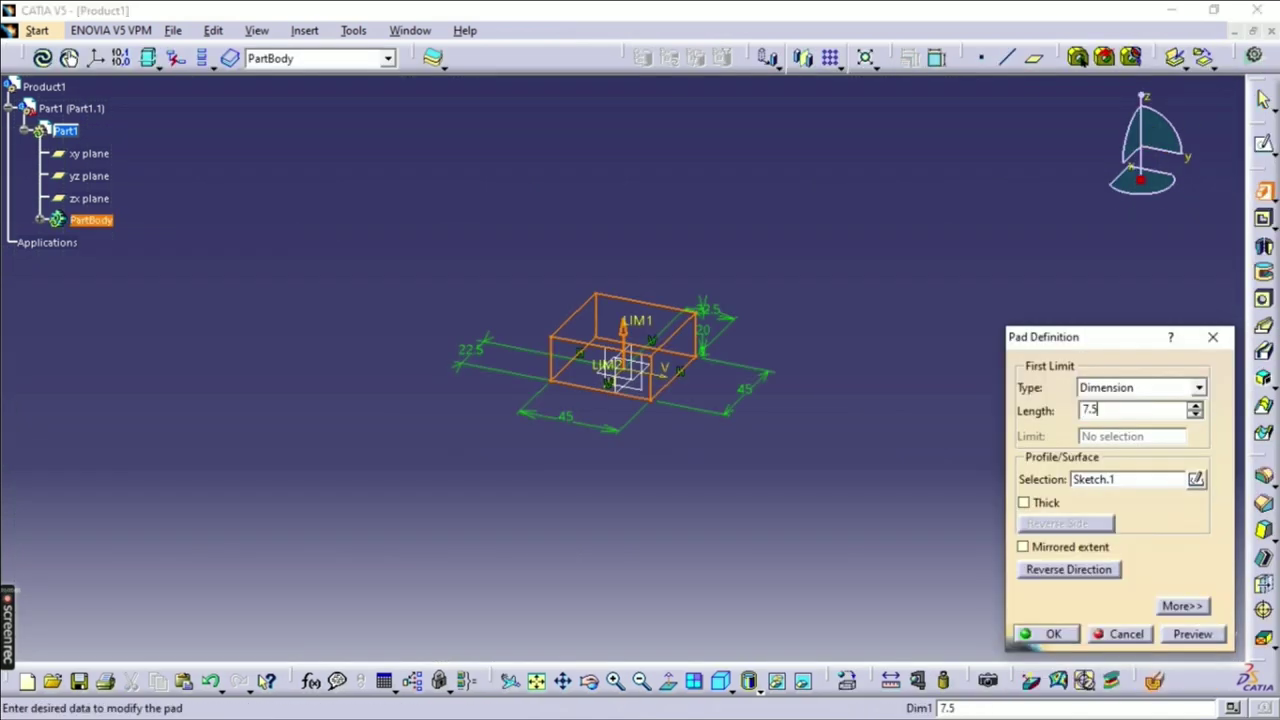
key(Return)
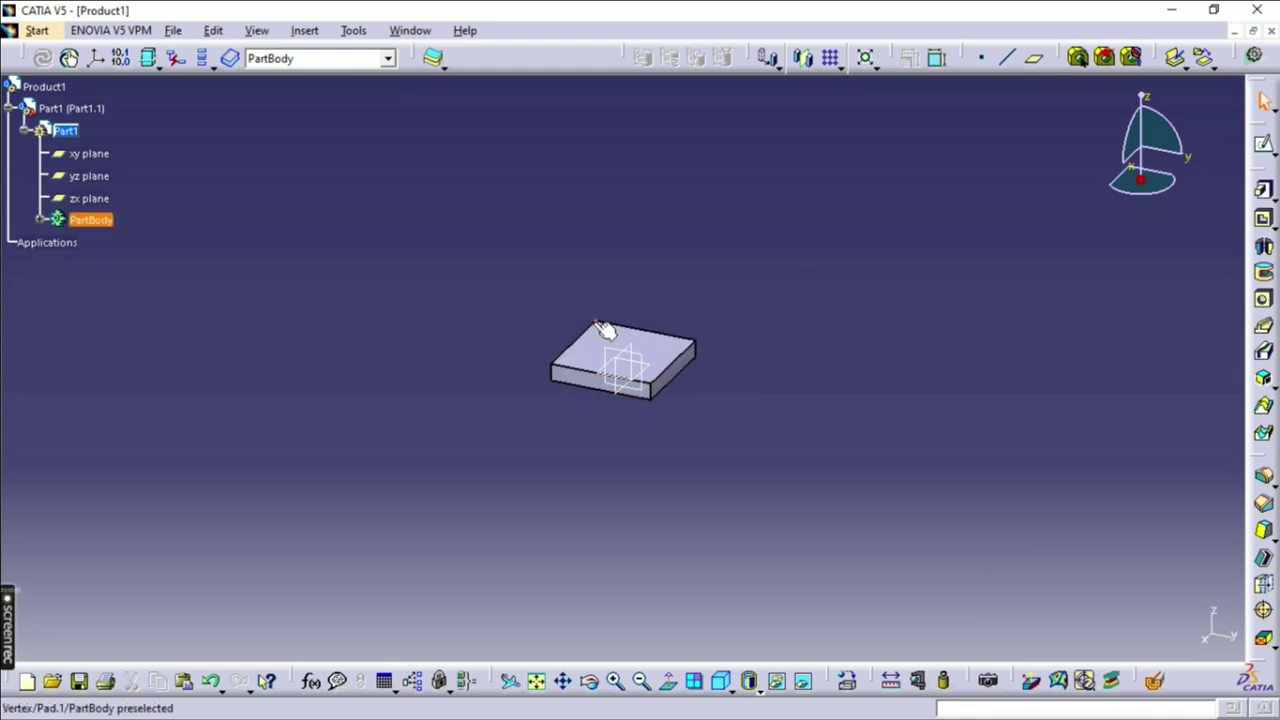
- Sketch two concentric circles centred on the origin on the plate's top face, about 28 mm and 20 mm in diameter
click(608, 357)
click(1261, 144)
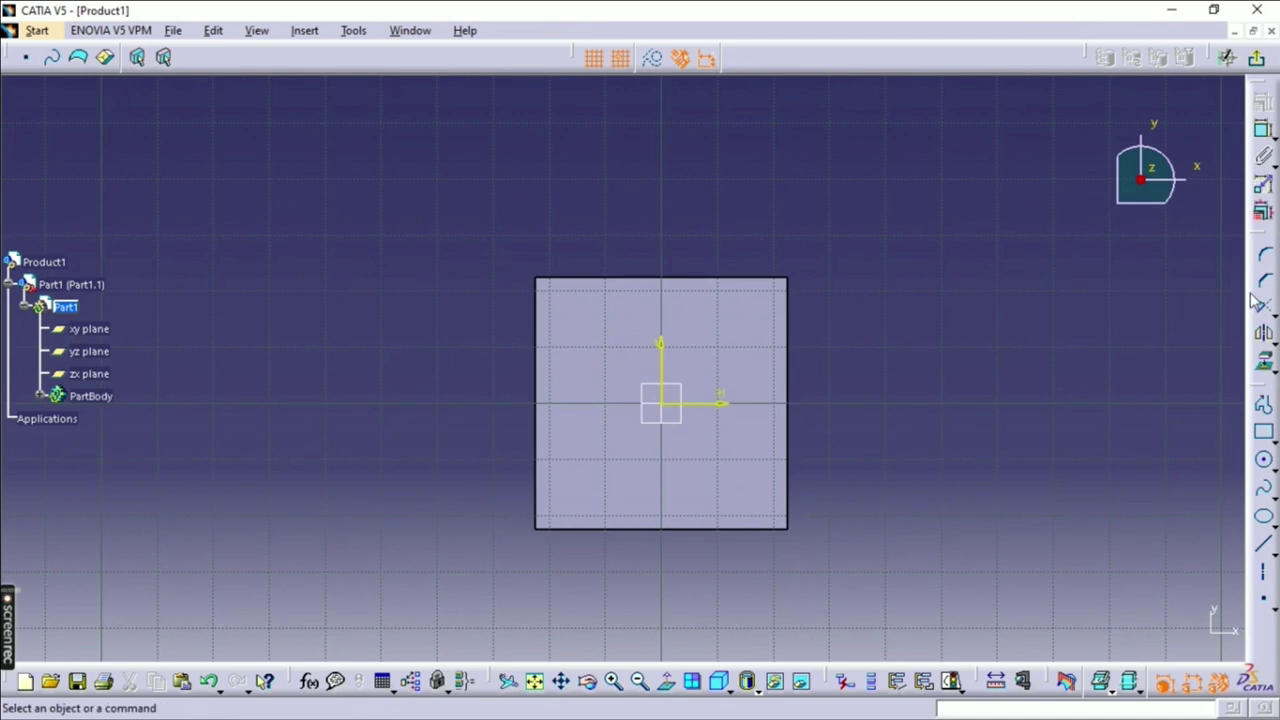
click(1264, 460)
click(661, 403)
click(717, 466)
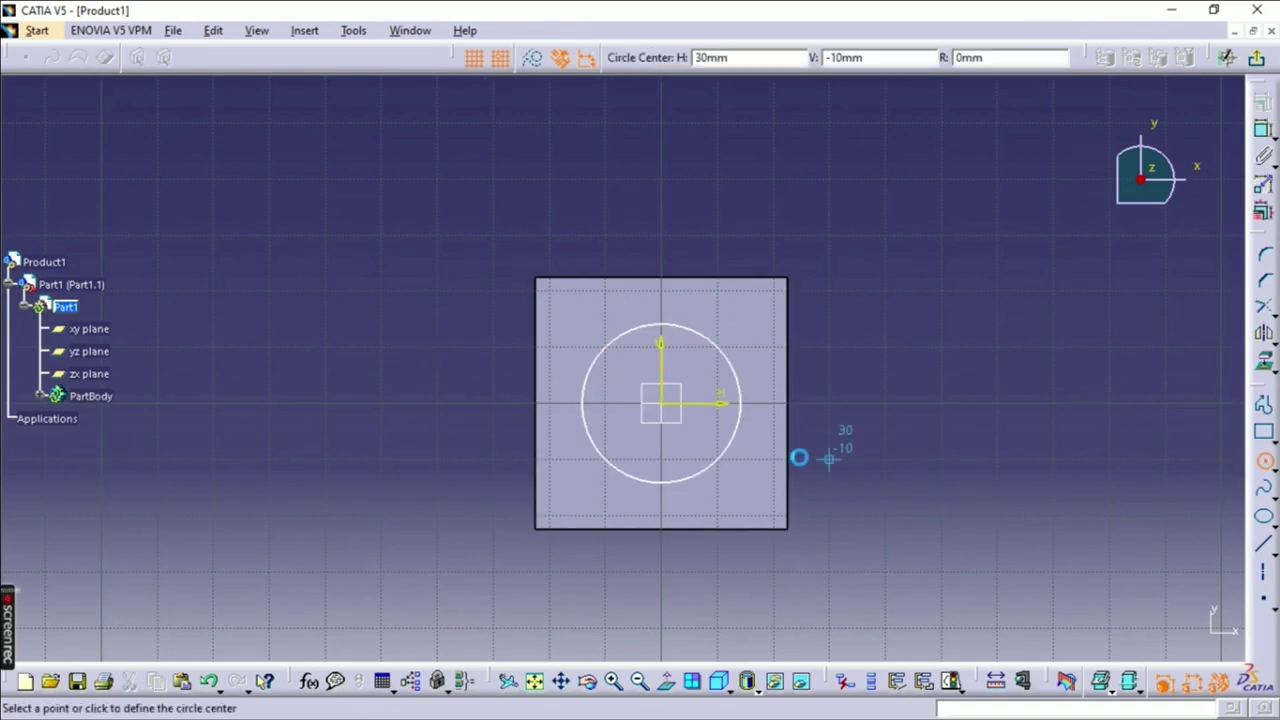
click(661, 403)
click(701, 441)
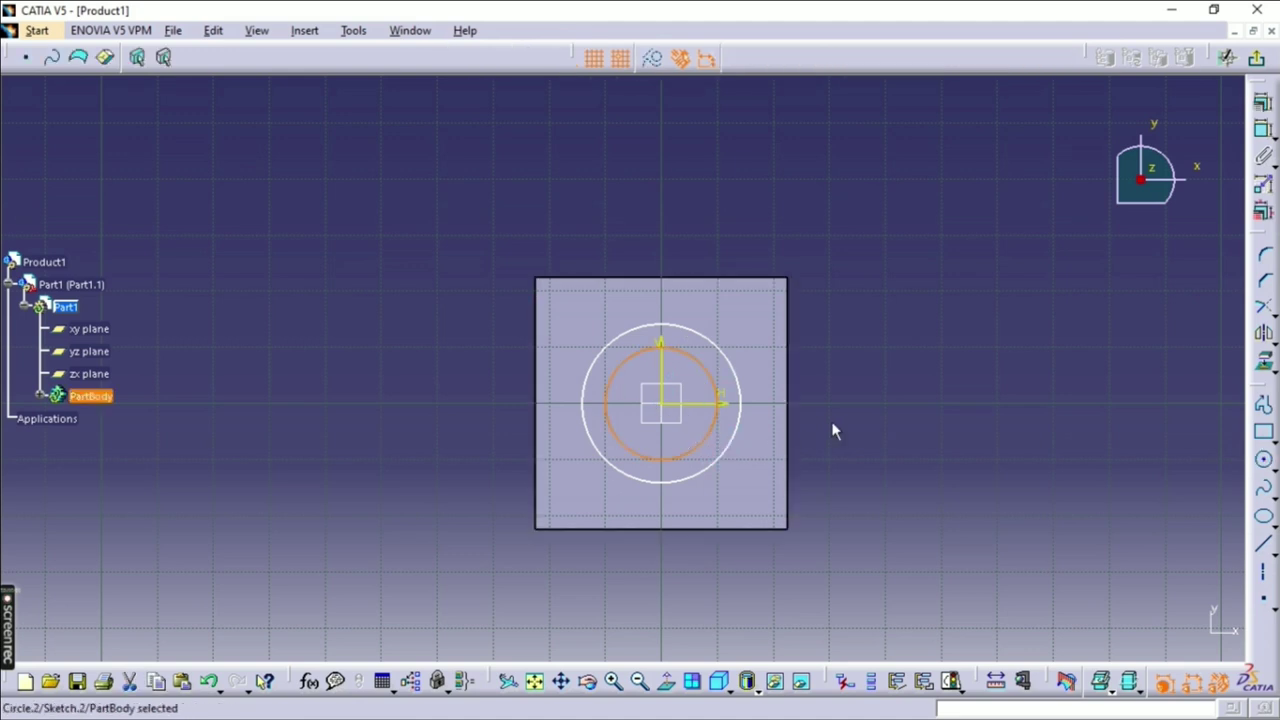
- Dimension the diameters of both circles and set the larger circle's diameter to 12 mm
double_click(1263, 130)
click(903, 343)
click(720, 348)
click(879, 304)
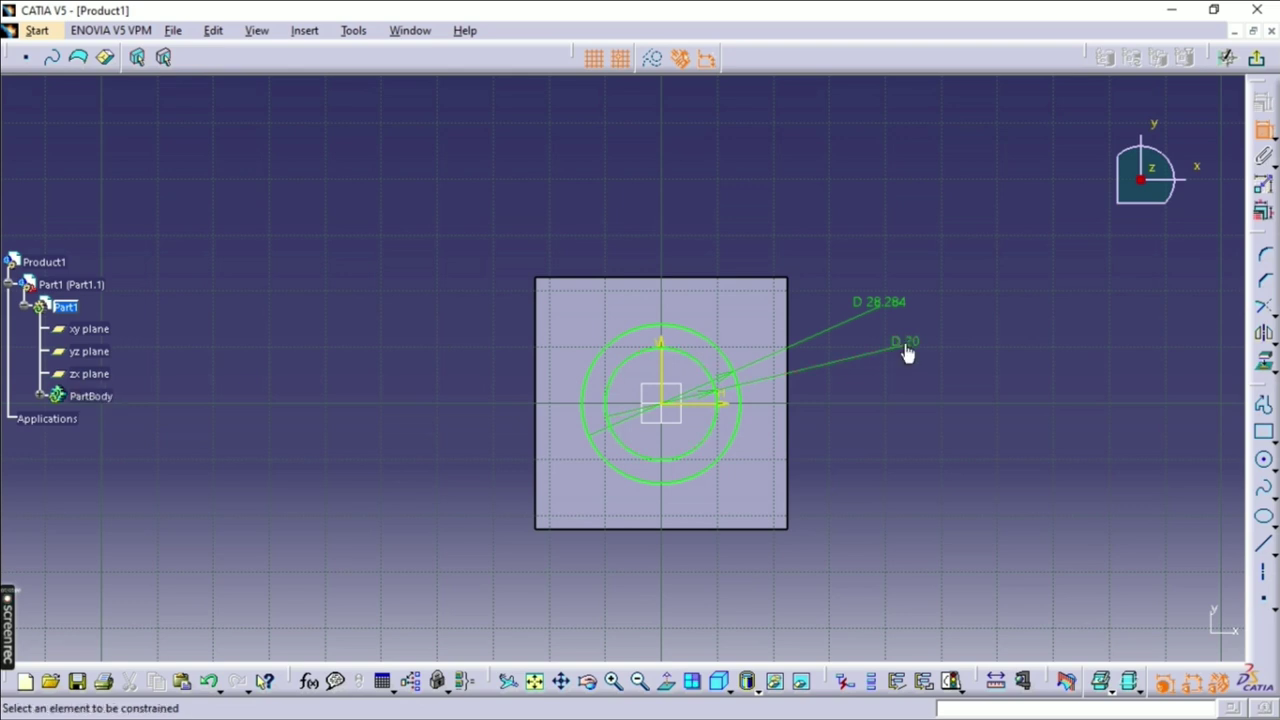
double_click(888, 300)
text(1)
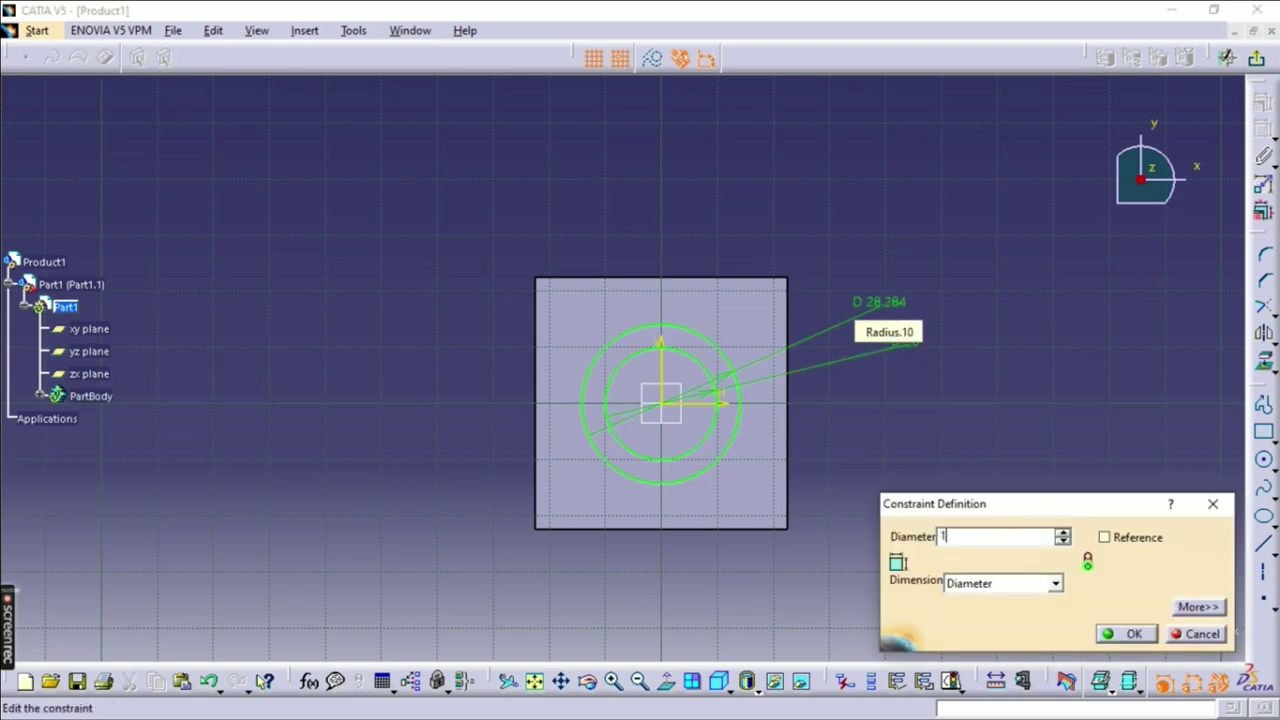
text(2)
key(Return)
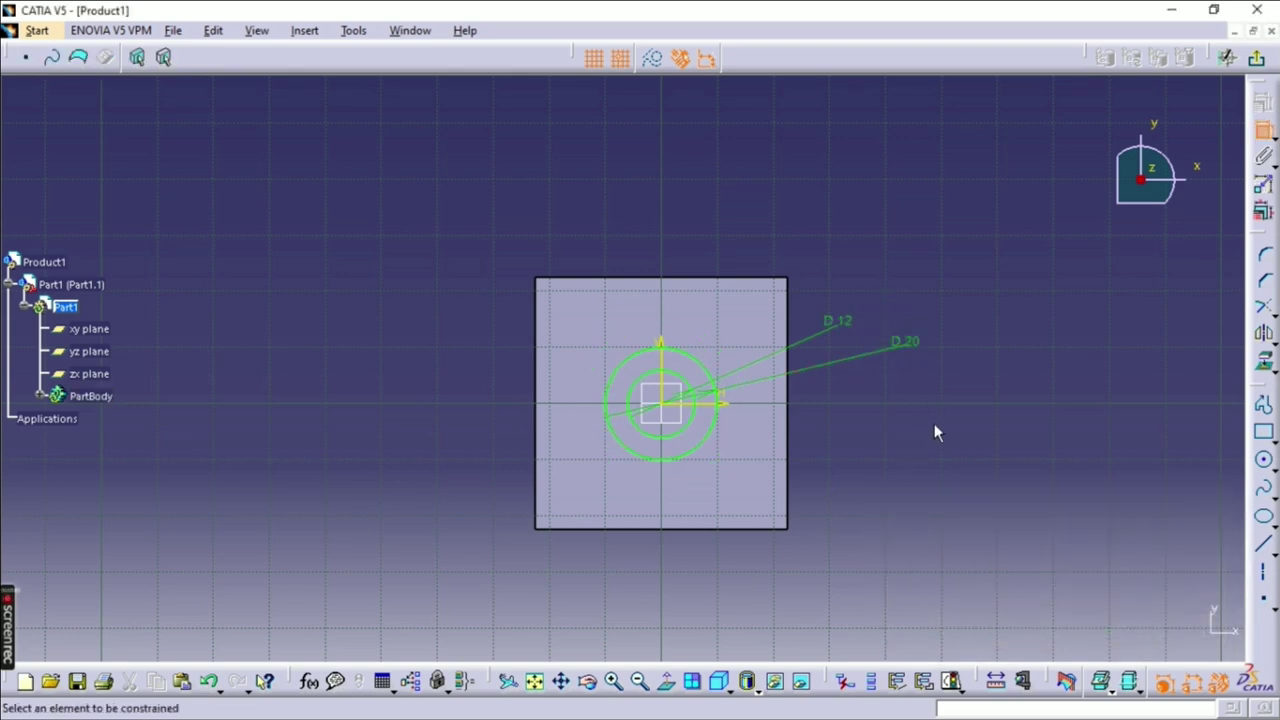
- Finish the sketch and pad the ring between the two circles 22.5 mm up from the plate
click(1256, 57)
click(1262, 191)
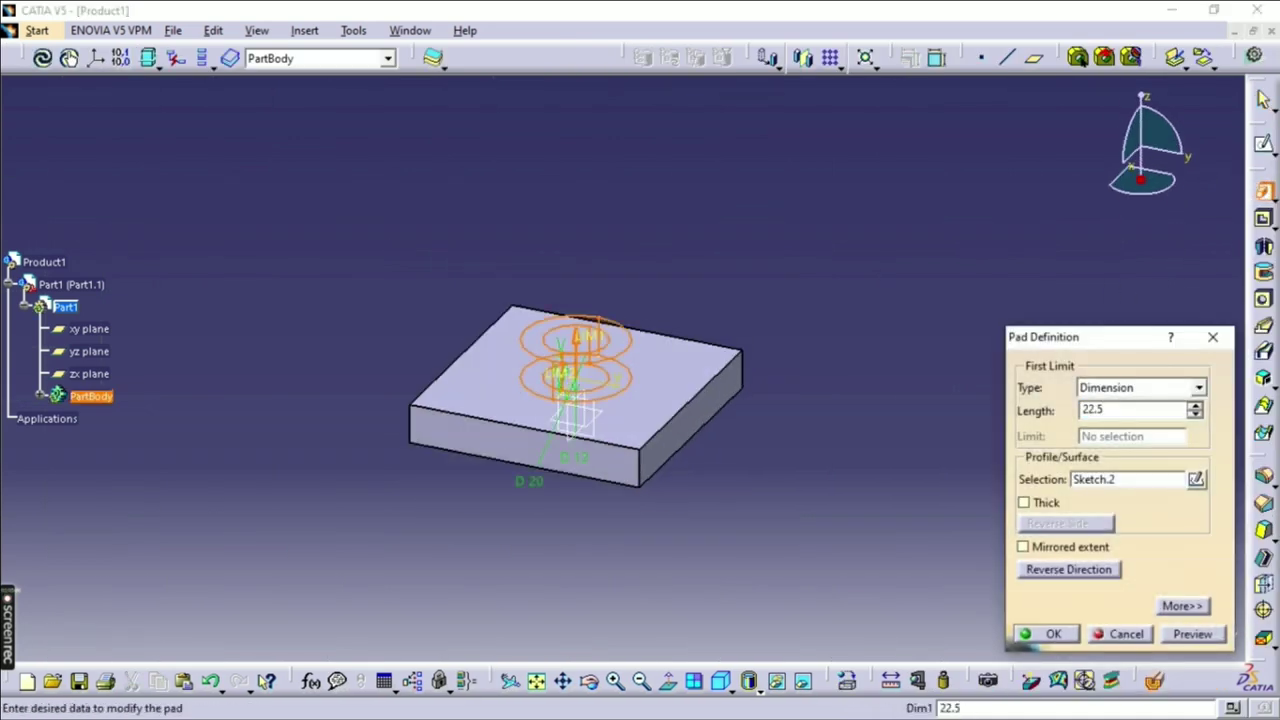
text(22.5)
key(Return)
click(815, 383)
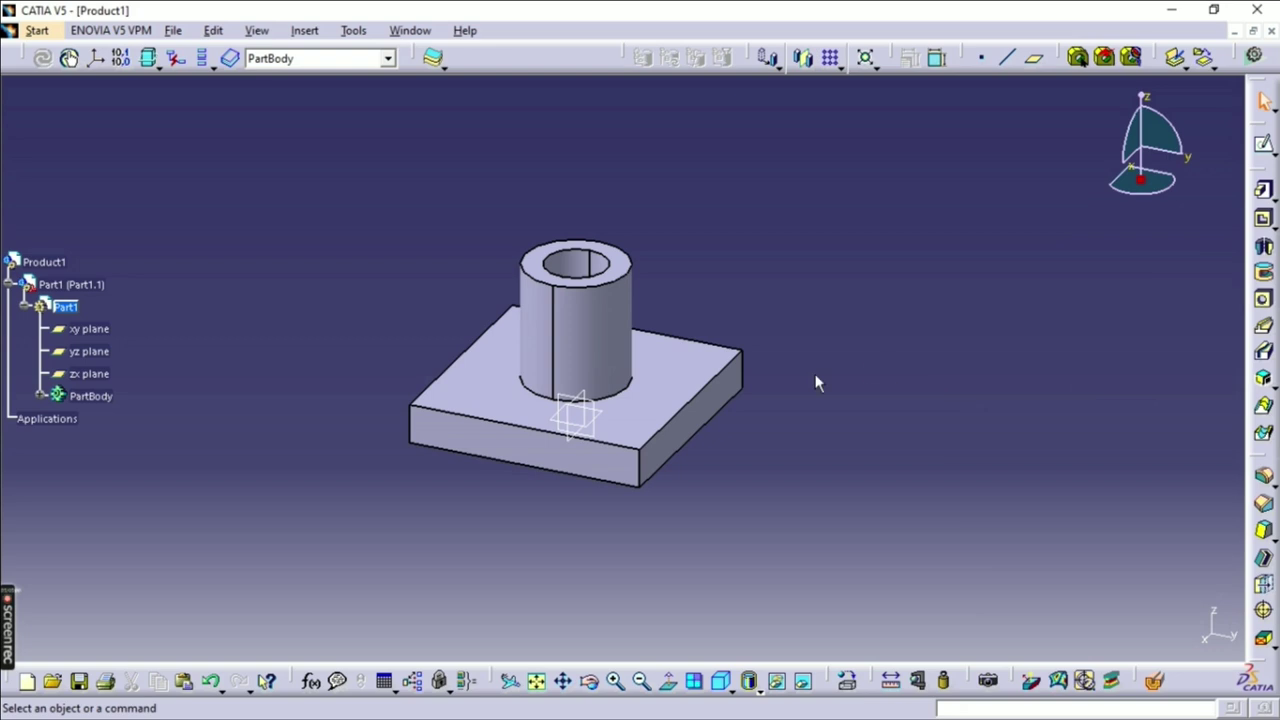
- Fillet the four vertical corner edges of the square plate with a 3 mm radius
click(647, 466)
middle_drag(776, 427, 846, 380)
ctrl+click(735, 448)
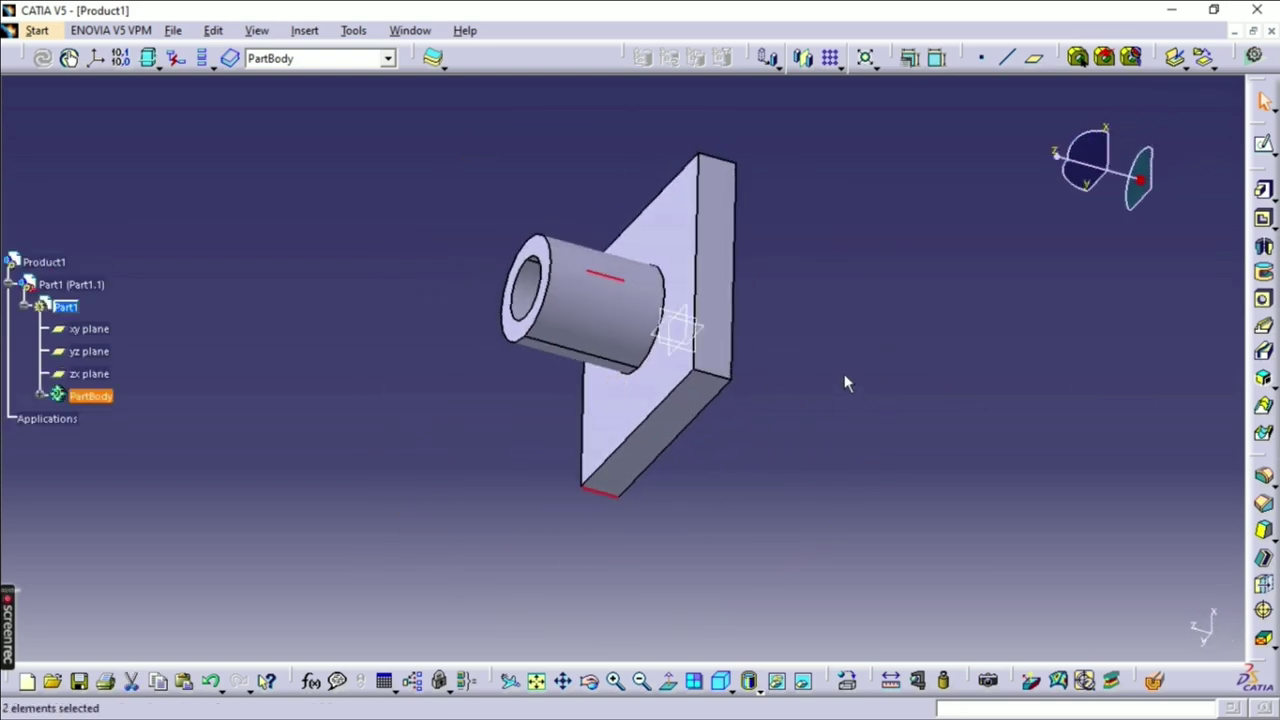
middle_drag(709, 373, 823, 394)
ctrl+click(737, 434)
click(1264, 477)
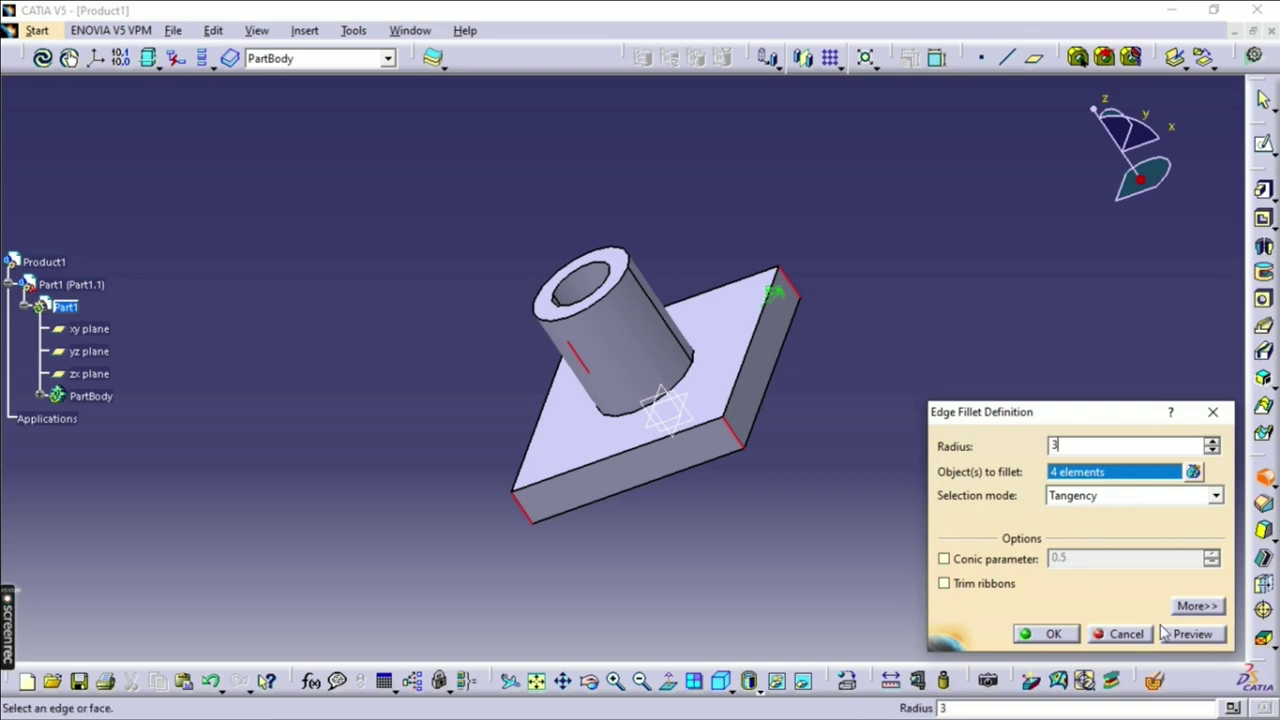
click(1046, 634)
- Fillet the circular edge where the cylinder meets the plate with a 3 mm radius
click(692, 374)
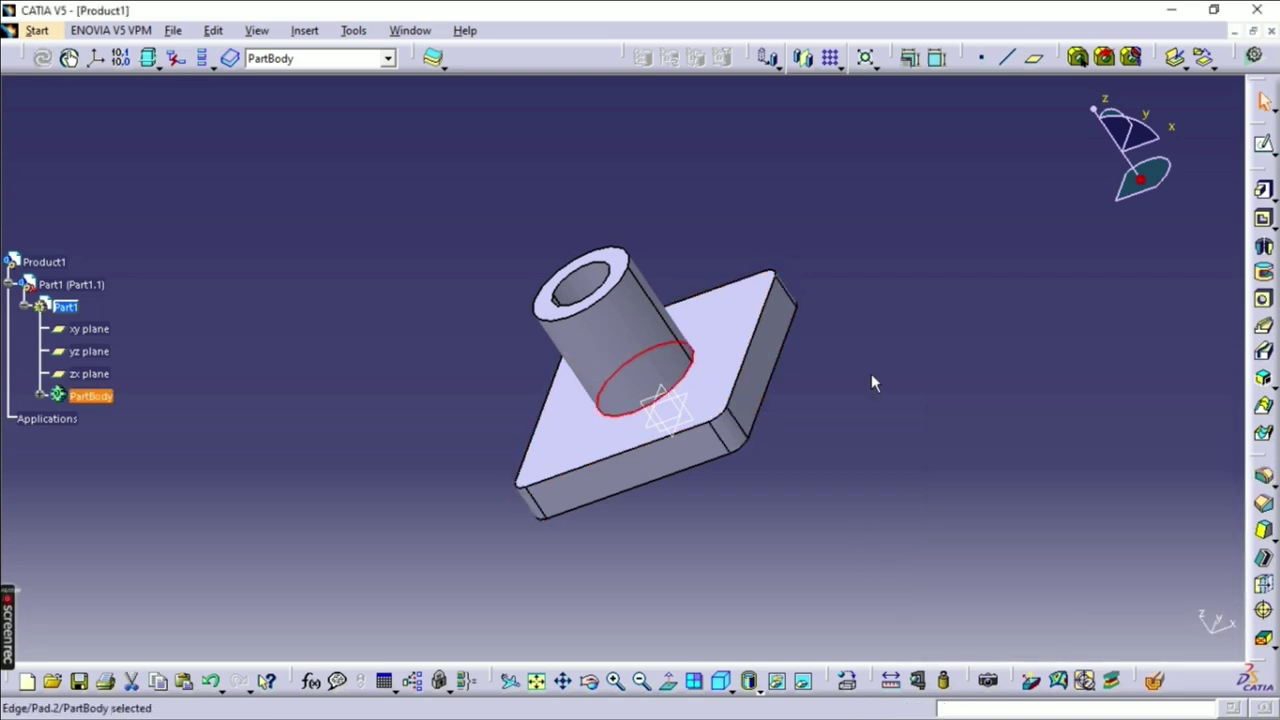
click(1264, 477)
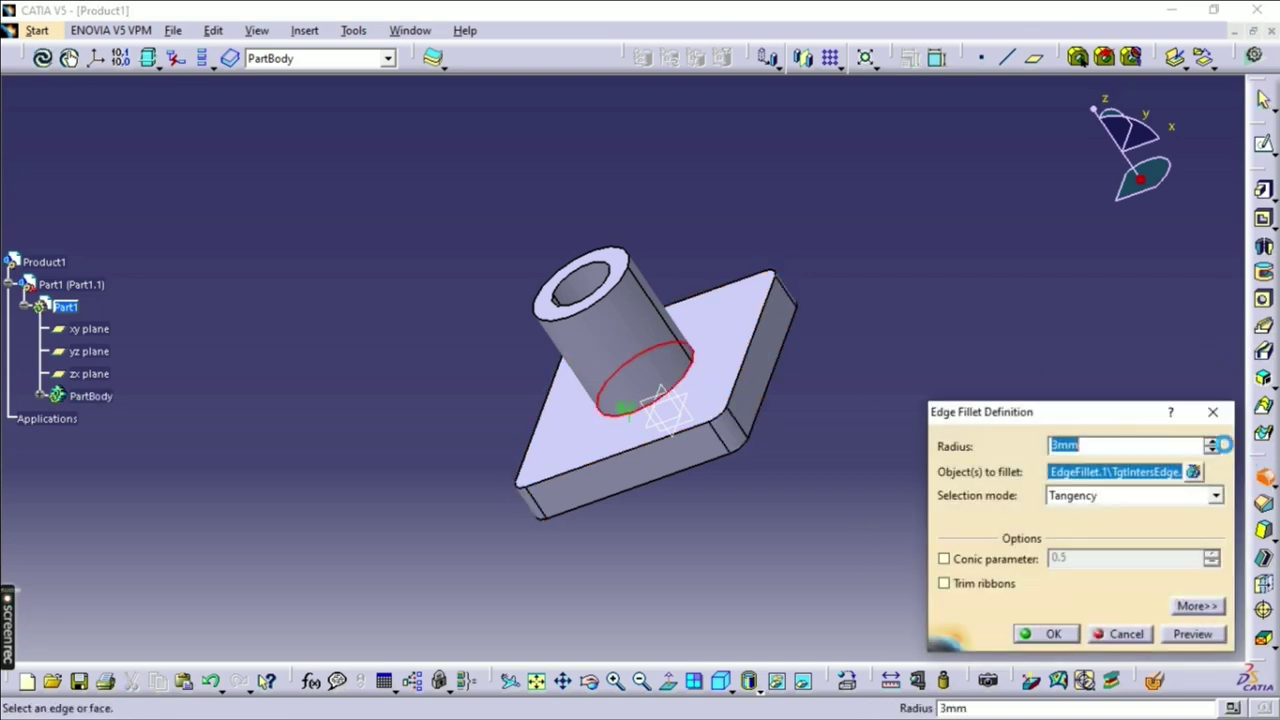
click(1066, 633)
- Start a sketch on the plate's top face and draw a circle about 20 mm in diameter near its upper-left corner
middle_drag(917, 437, 820, 362)
click(820, 362)
click(1264, 148)
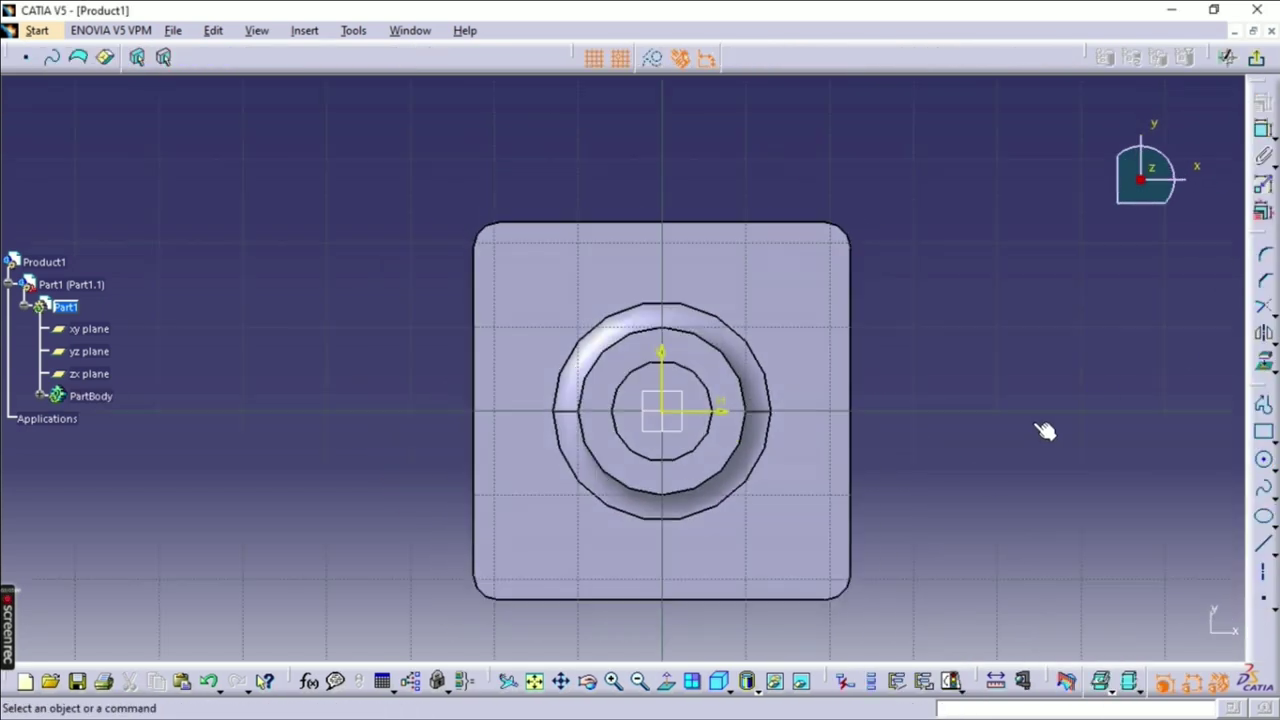
click(1263, 459)
click(545, 284)
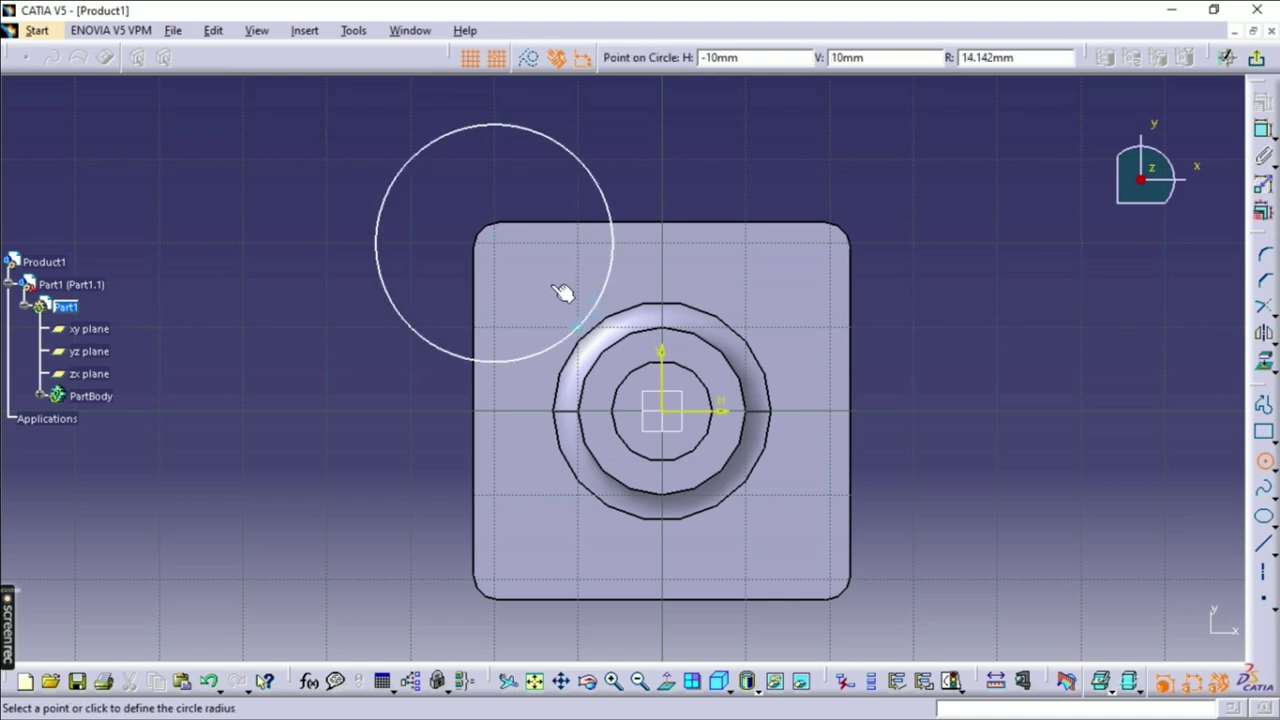
click(550, 287)
- Dimension the corner circle's diameter and set it to 6 mm
click(1264, 130)
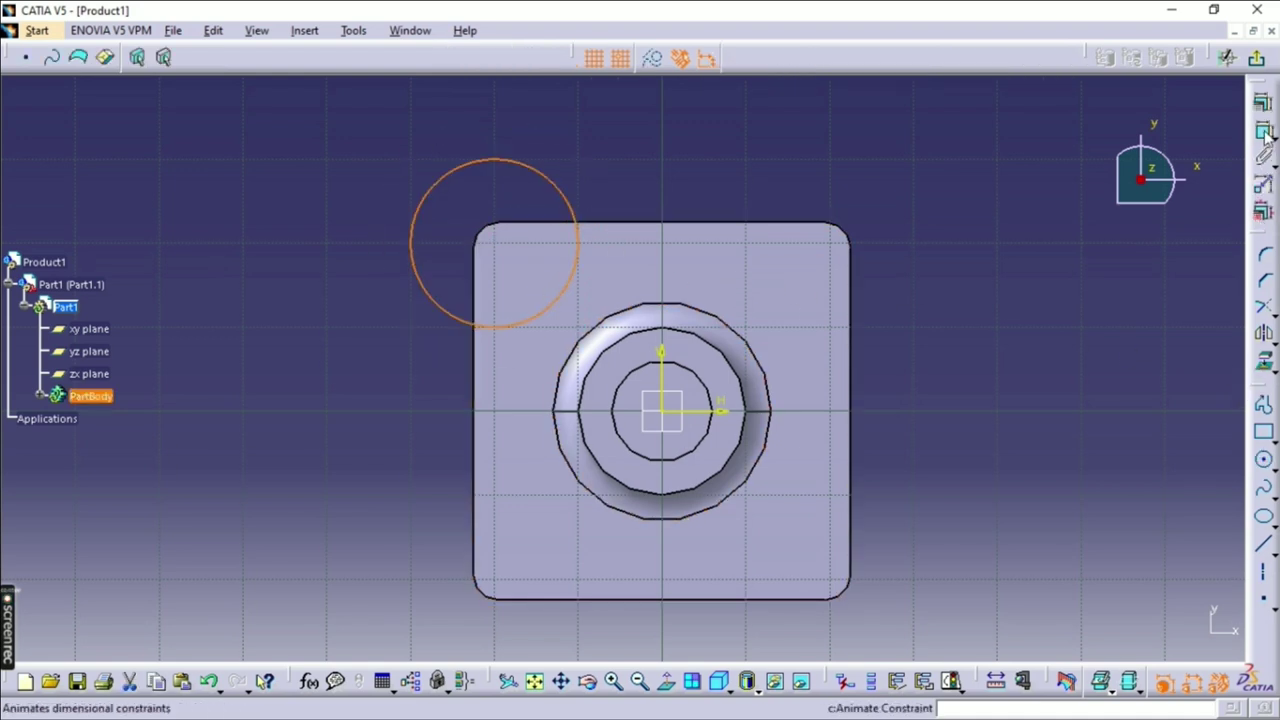
click(360, 207)
double_click(365, 206)
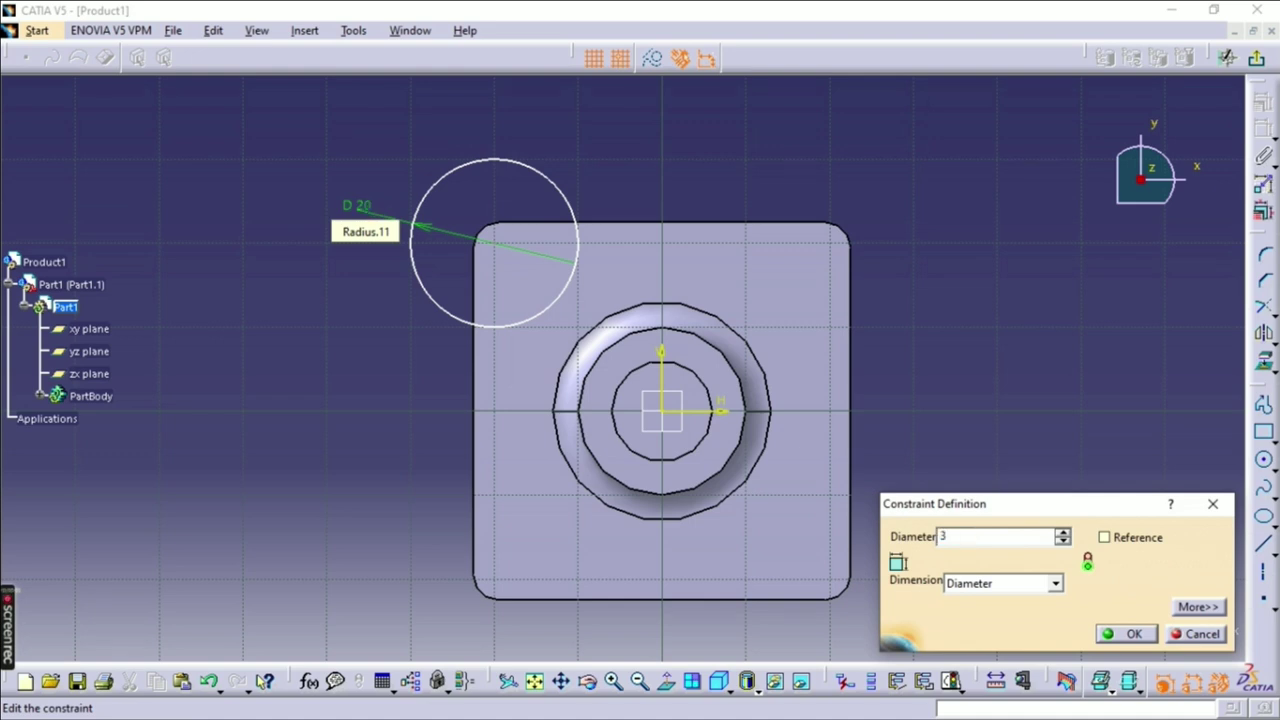
text(6)
key(Return)
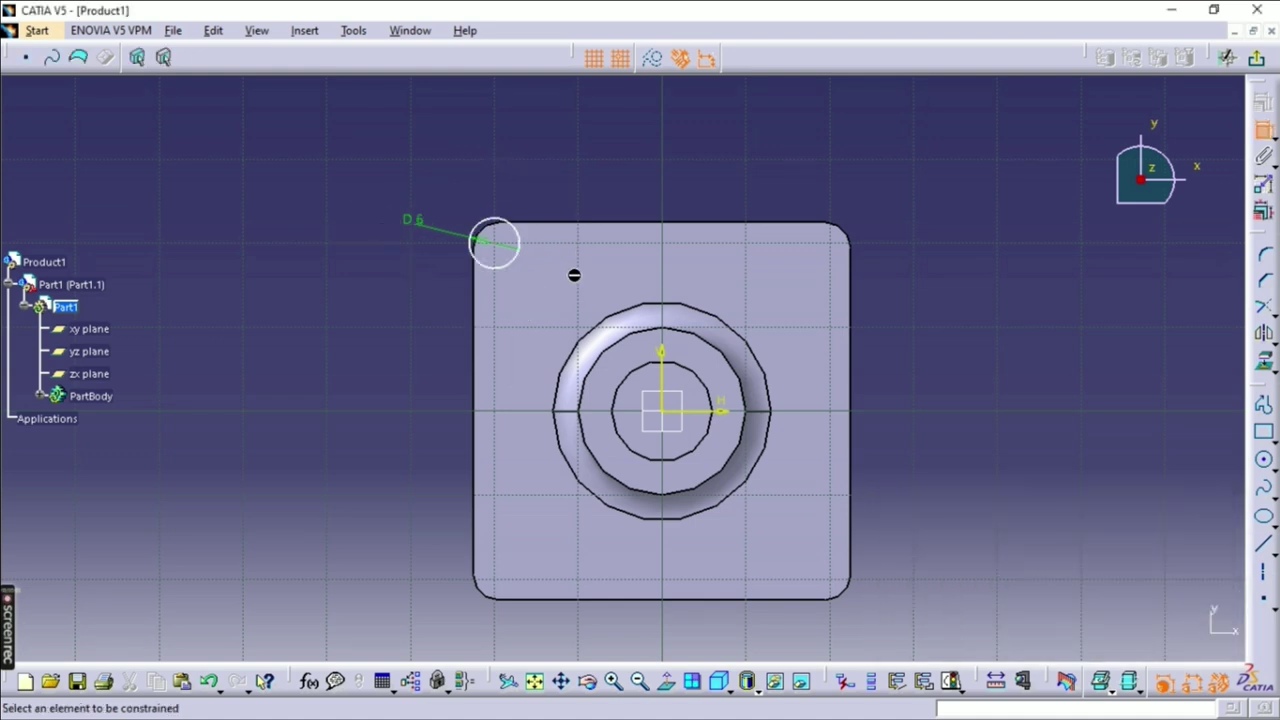
- Dimension the circle centre's offset from the plate's left edge and set it to 7.5 mm
click(495, 245)
click(478, 306)
click(490, 153)
double_click(490, 151)
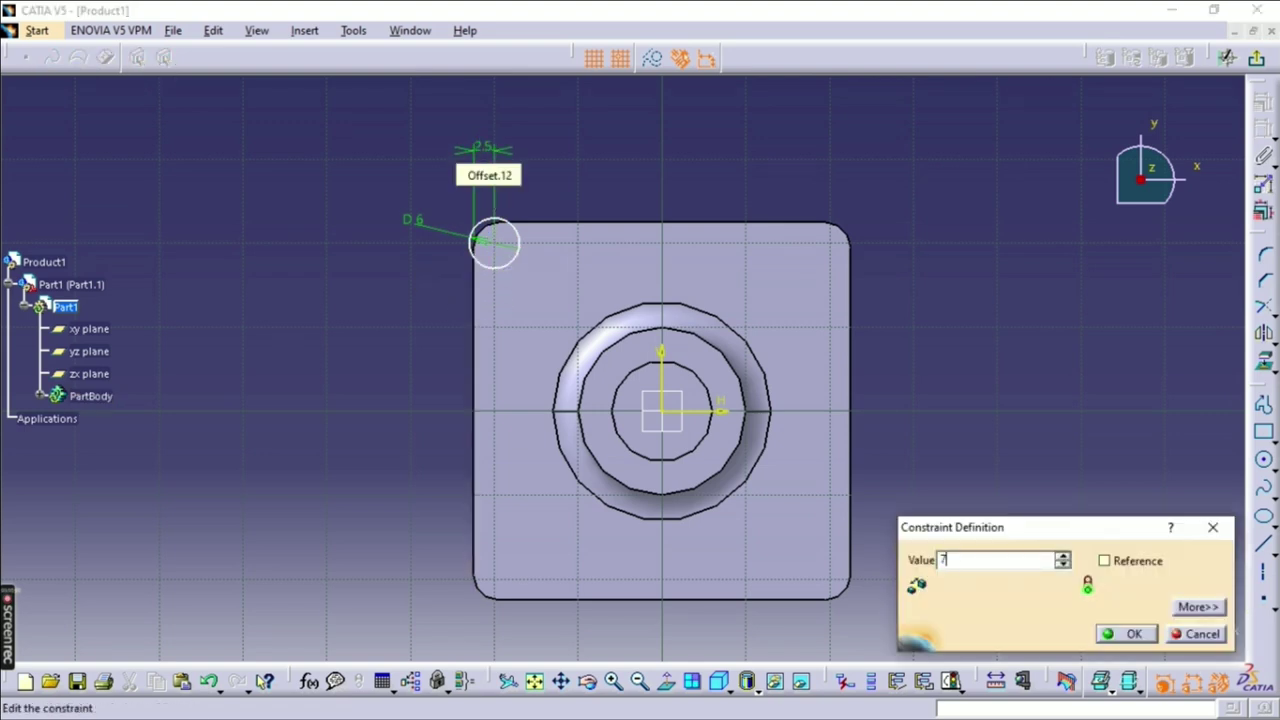
text(7.5)
key(Return)
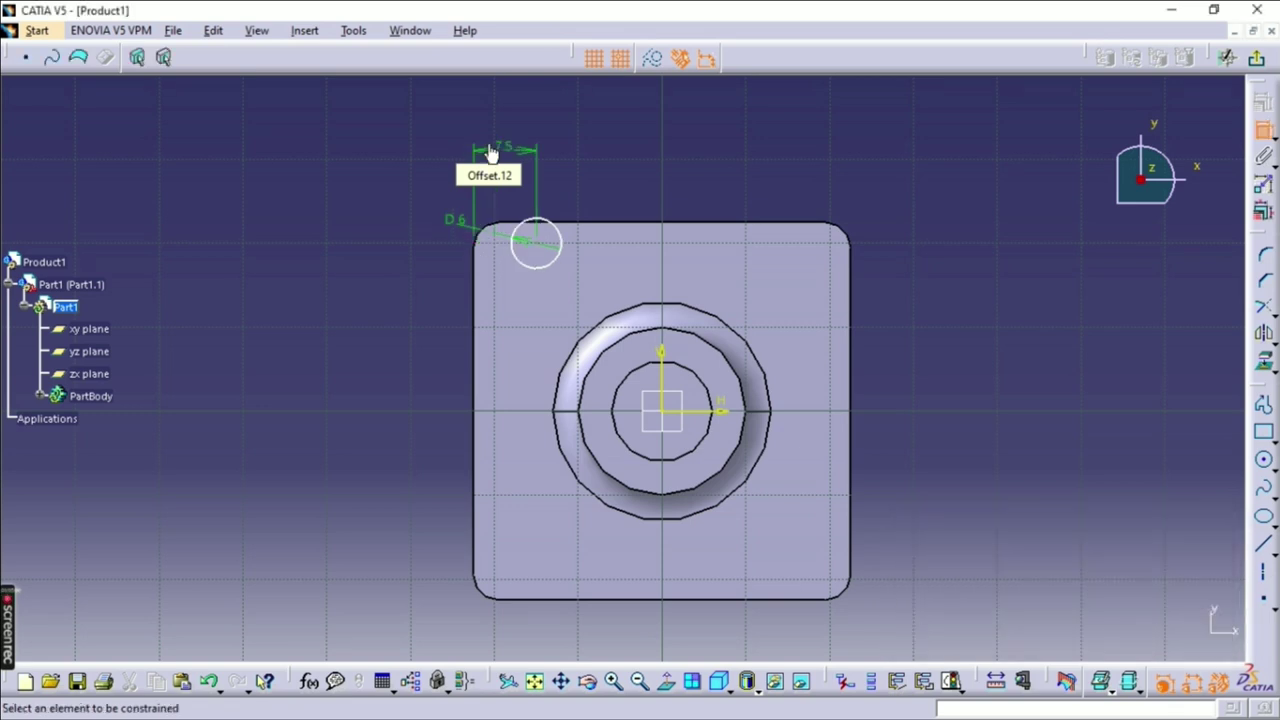
- Dimension the circle centre's offset from the plate's upper edge and set it to 7.5 mm
click(538, 245)
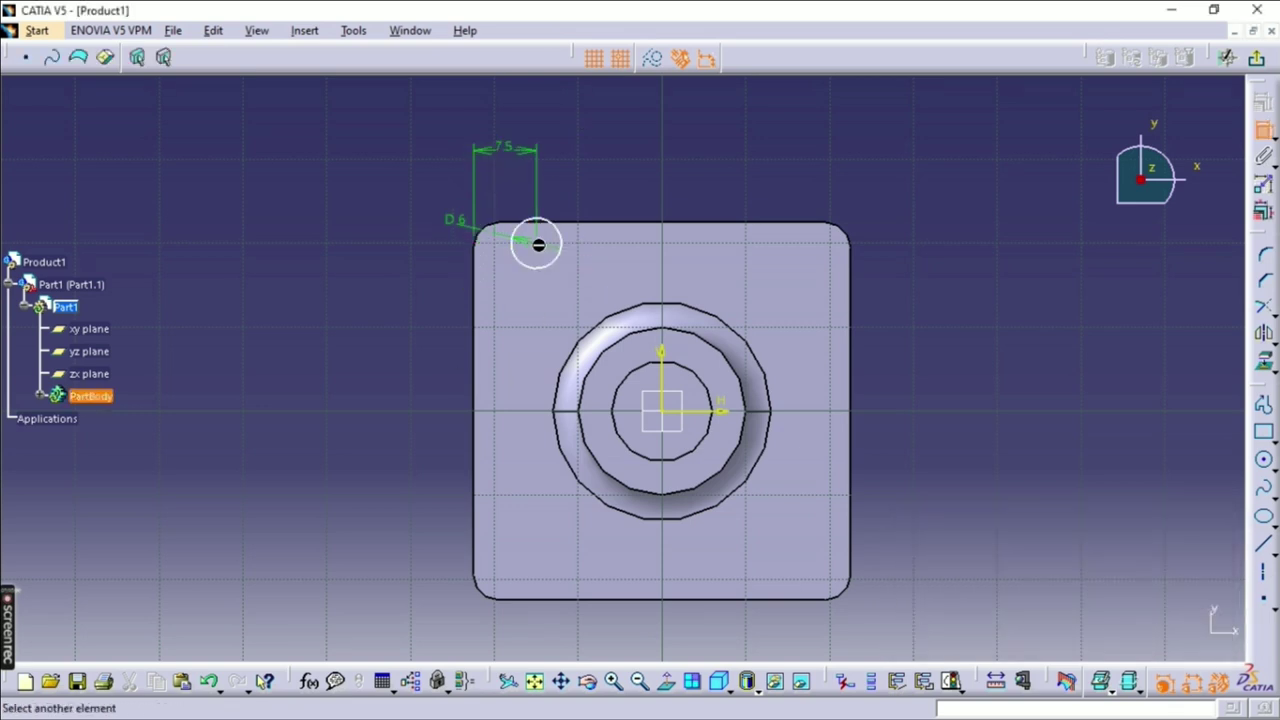
click(571, 223)
click(340, 238)
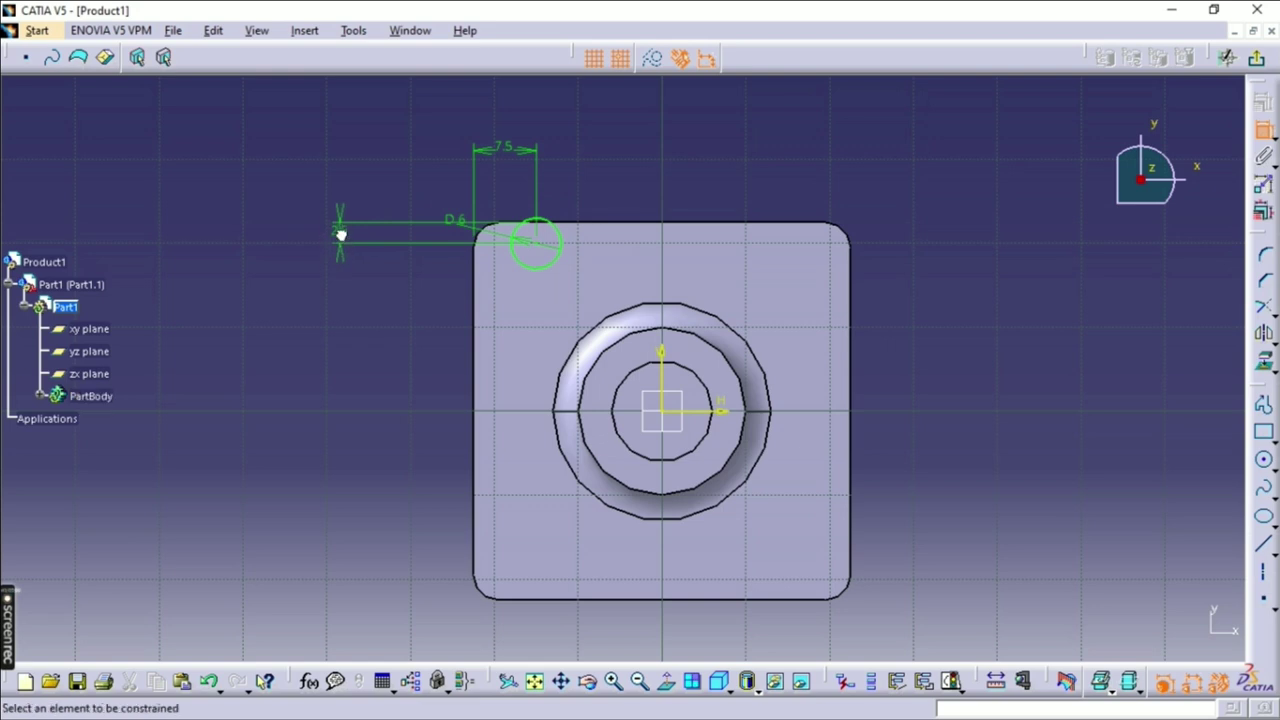
double_click(341, 232)
text(7.5)
key(Return)
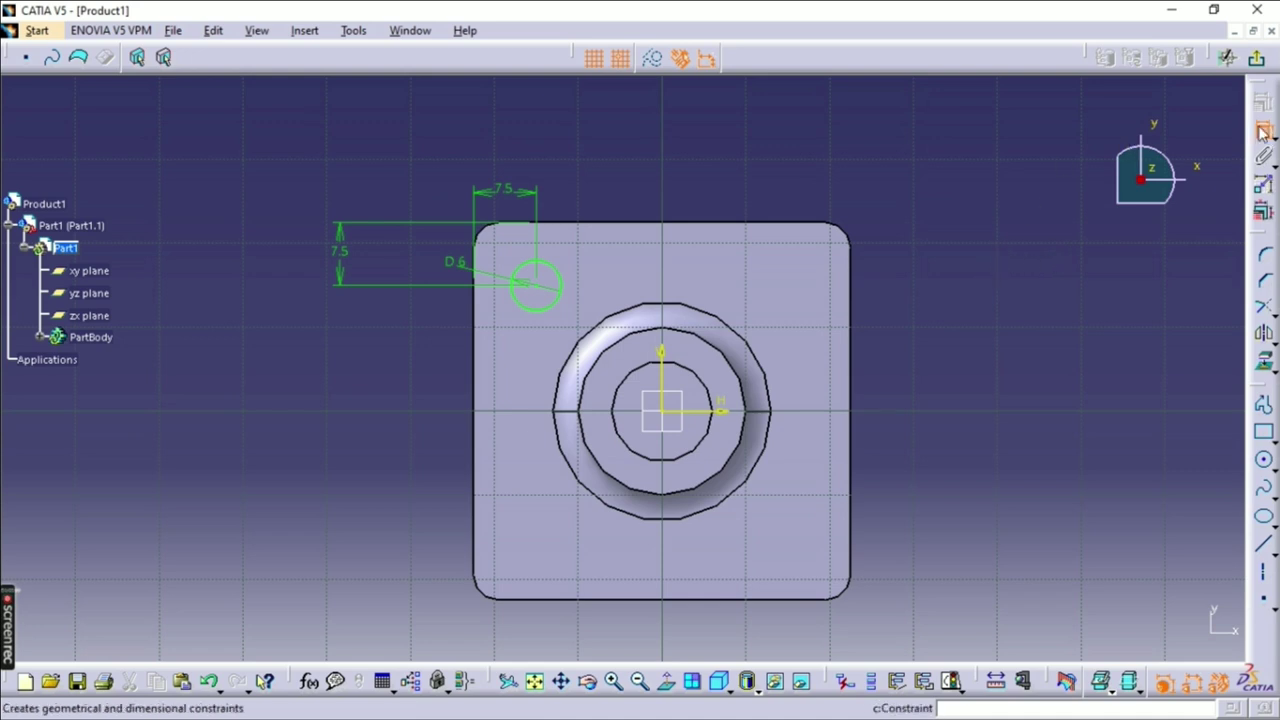
- Mirror the 6 mm circle about the vertical axis and both upper circles about the horizontal axis to get four corner circles
click(1263, 333)
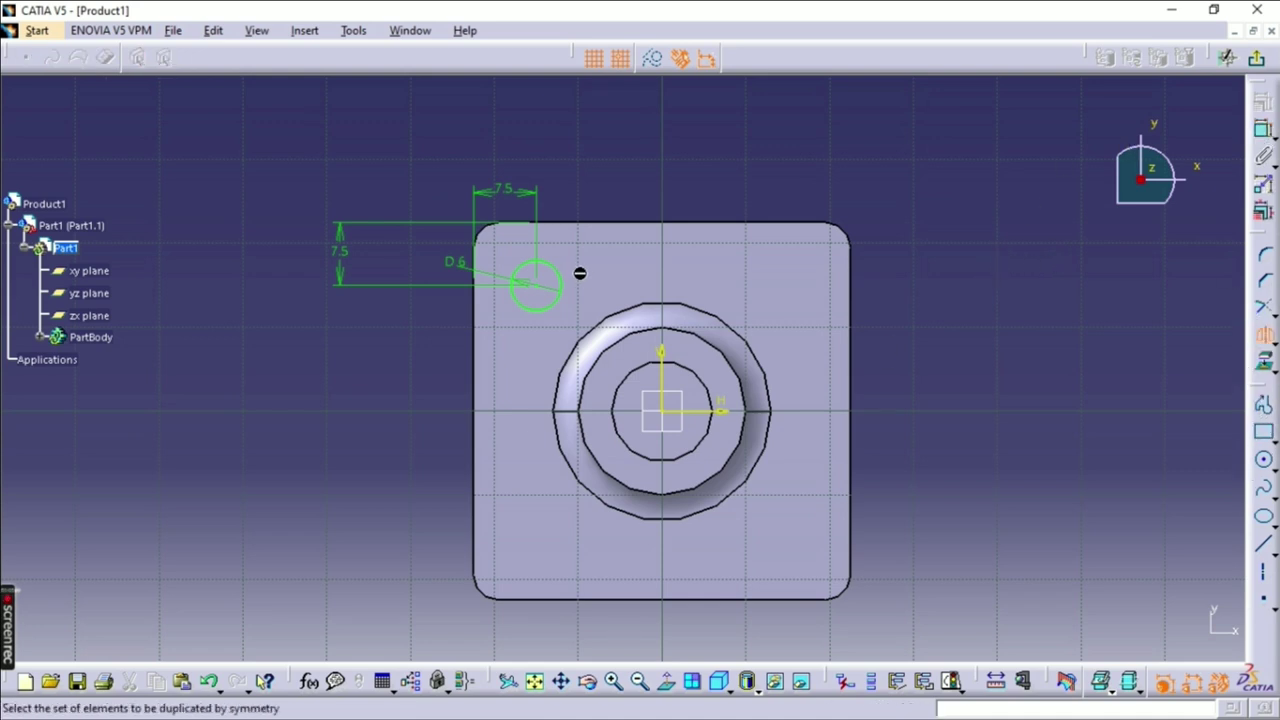
click(556, 272)
click(664, 372)
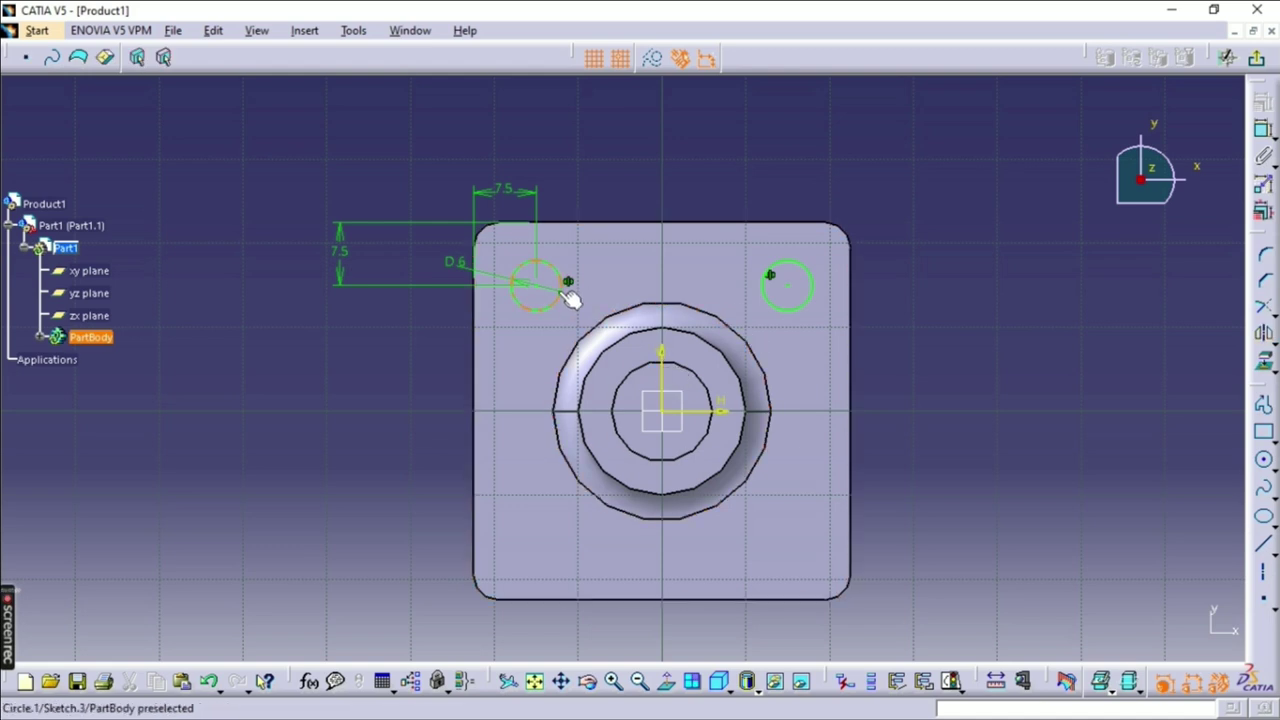
ctrl+click(778, 298)
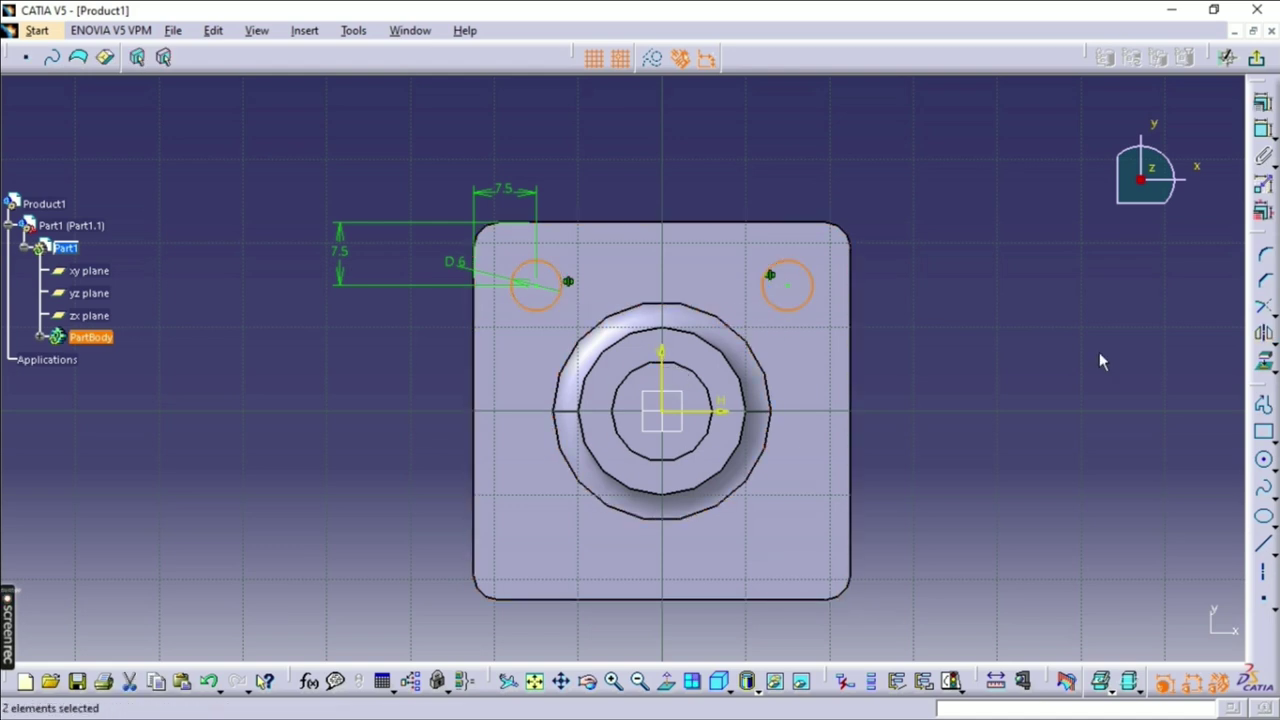
click(1263, 333)
click(706, 411)
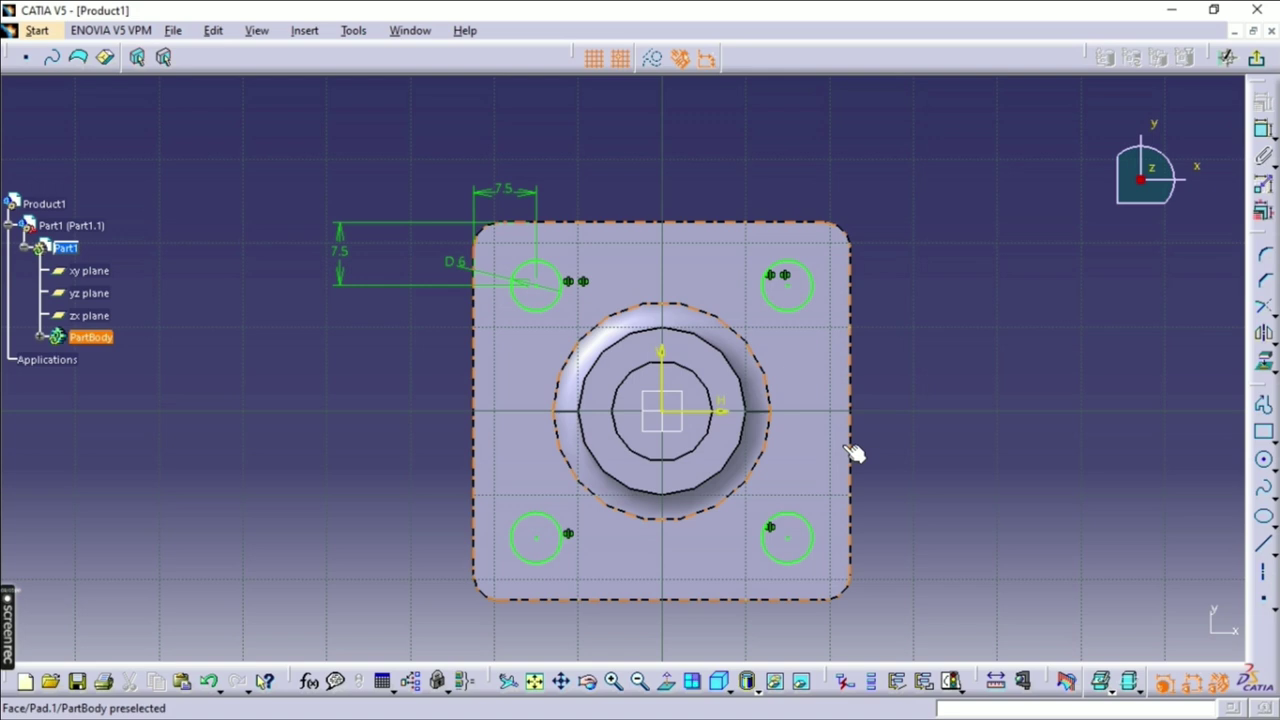
- Finish the sketch and cut the four corner circles through the plate with a pocket of type Up to last
click(1254, 59)
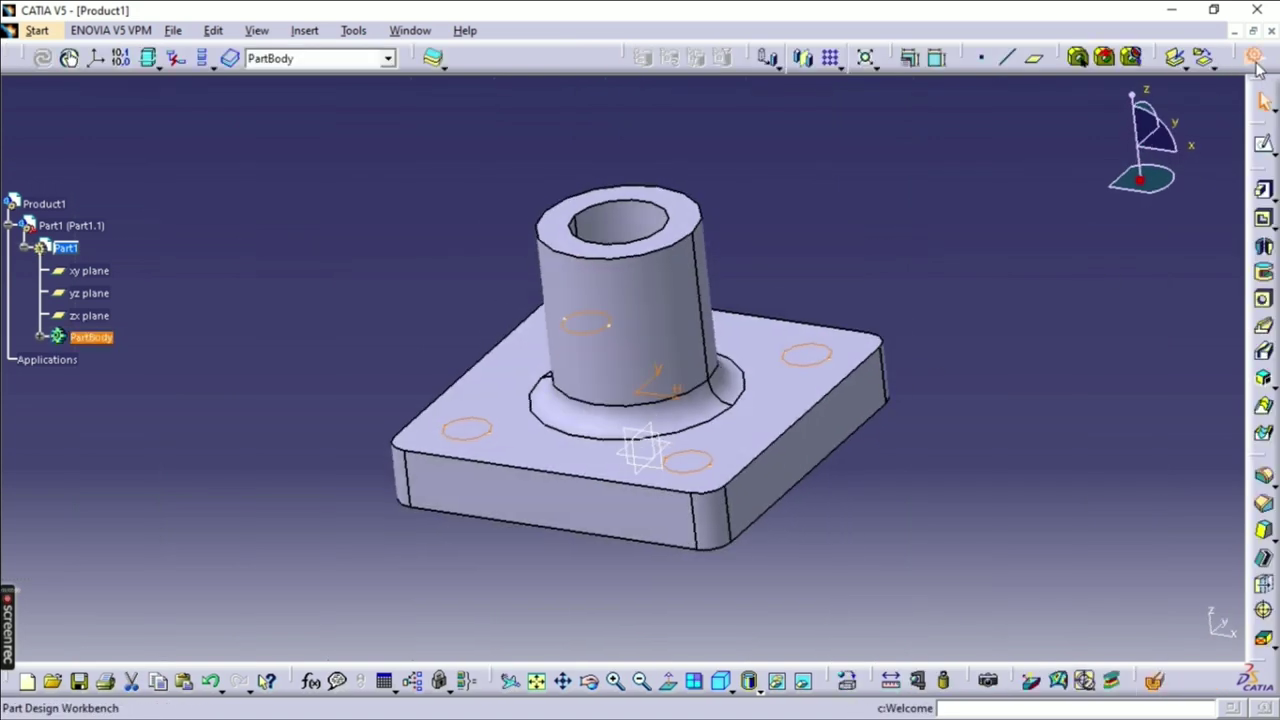
click(1264, 220)
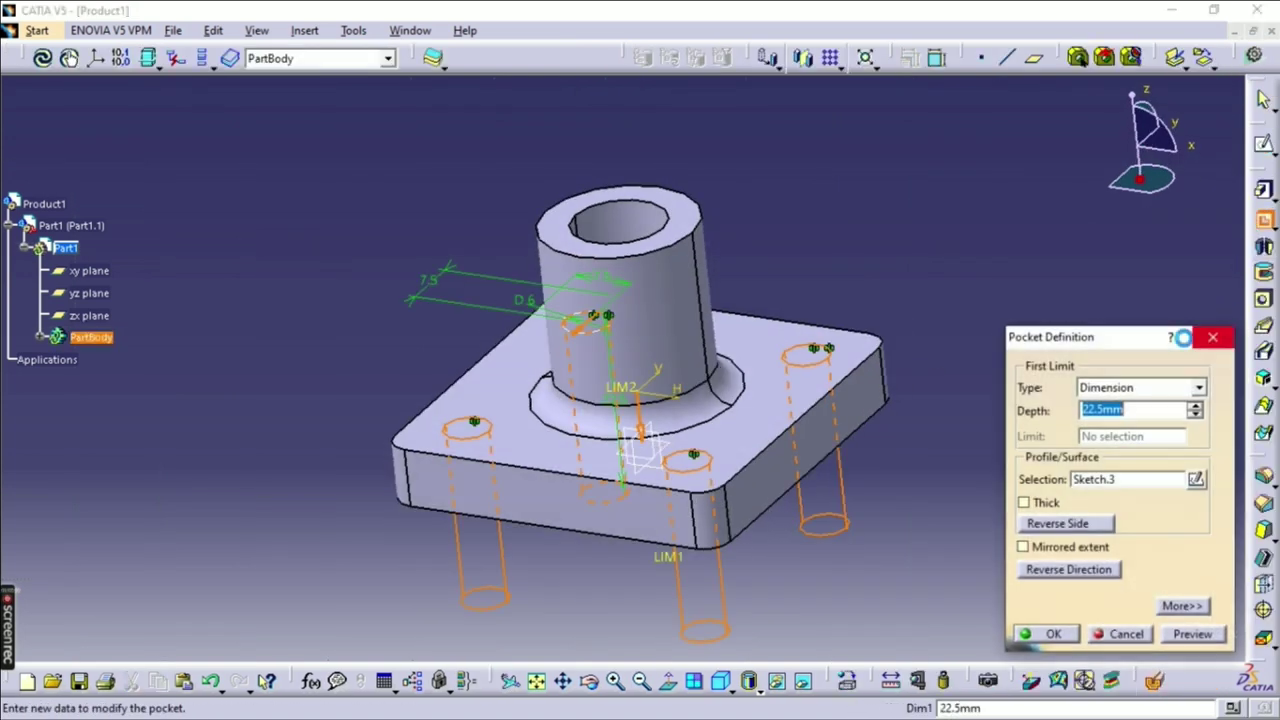
click(1140, 387)
click(1140, 435)
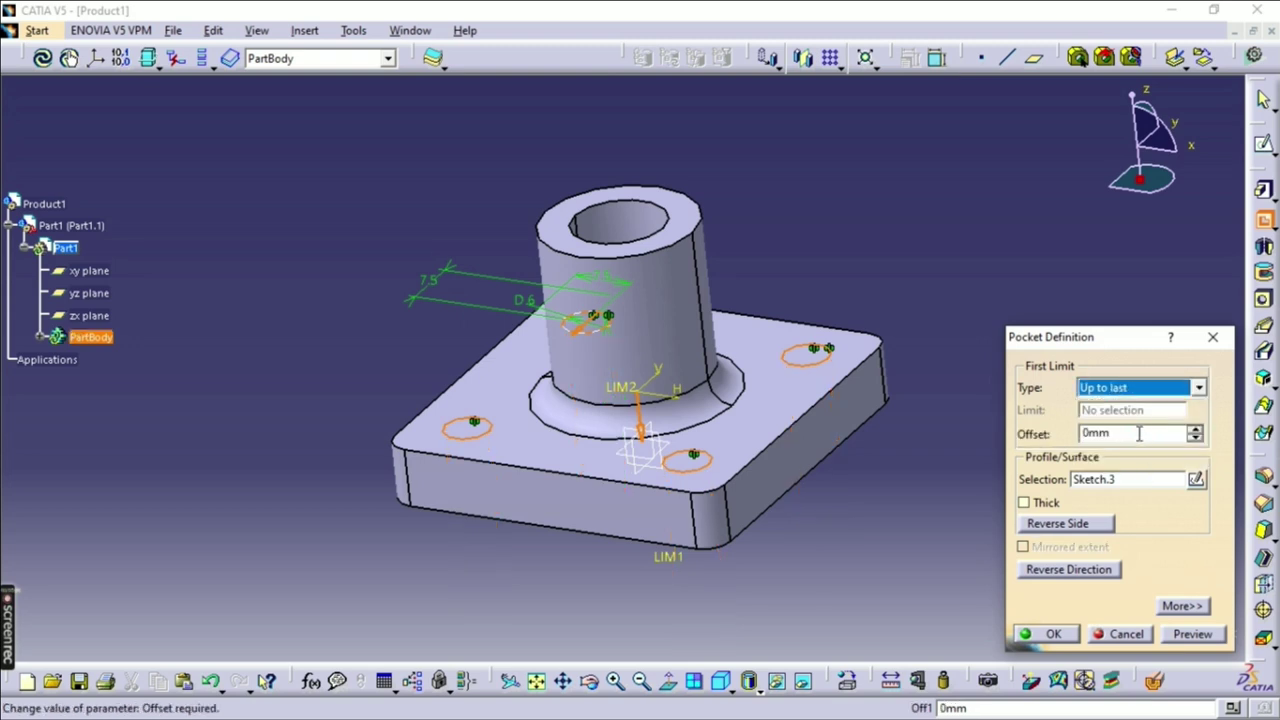
middle_drag(958, 561, 900, 560)
click(1042, 638)
middle_drag(1028, 296, 499, 335)
middle_drag(531, 417, 336, 360)
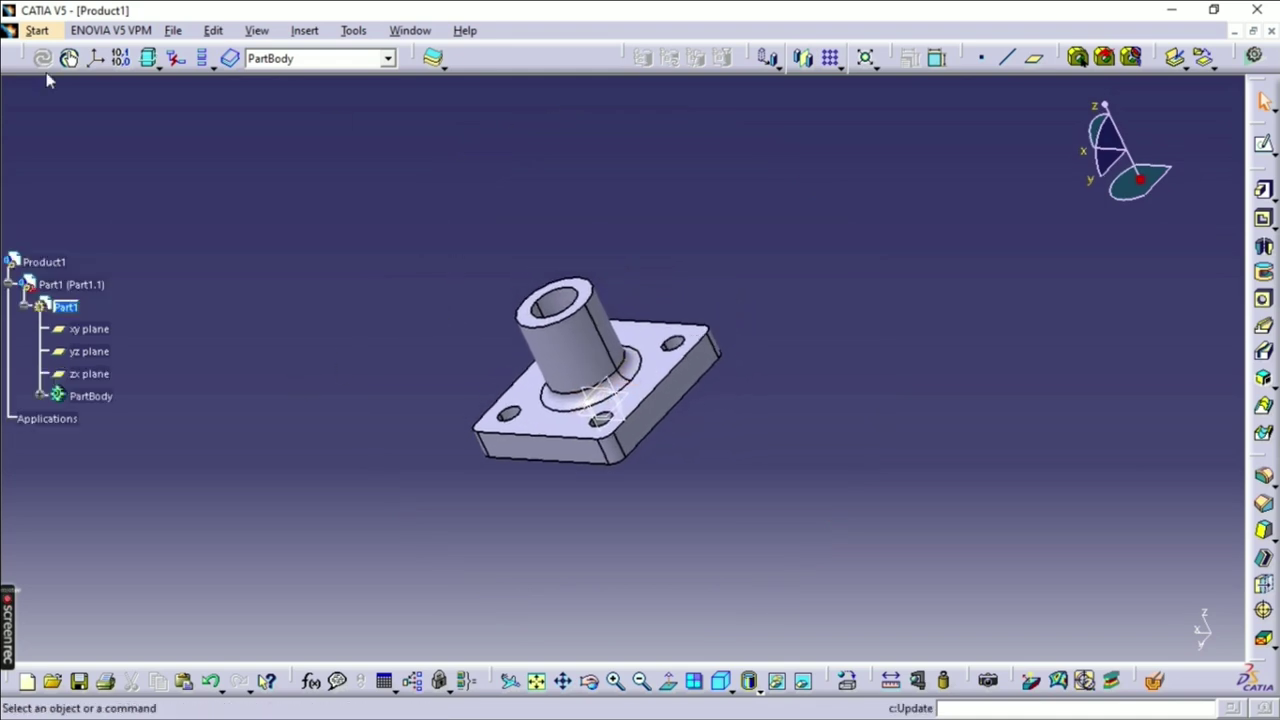